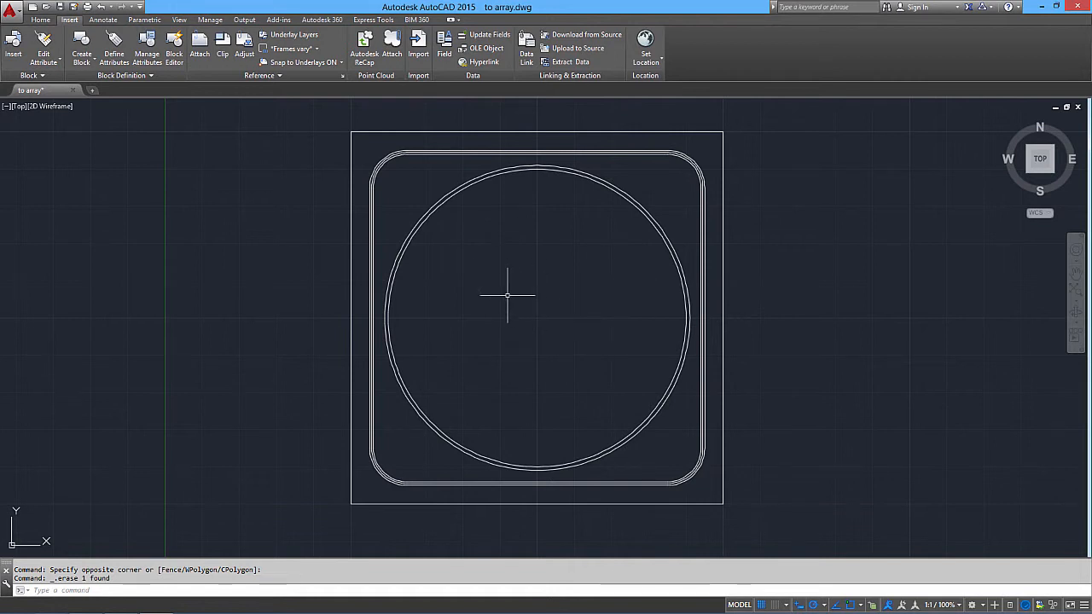
Step: Draw a circle of radius 0.5 at the centre of the large double circle
{"action": "left_click", "coordinate": [36, 20]}
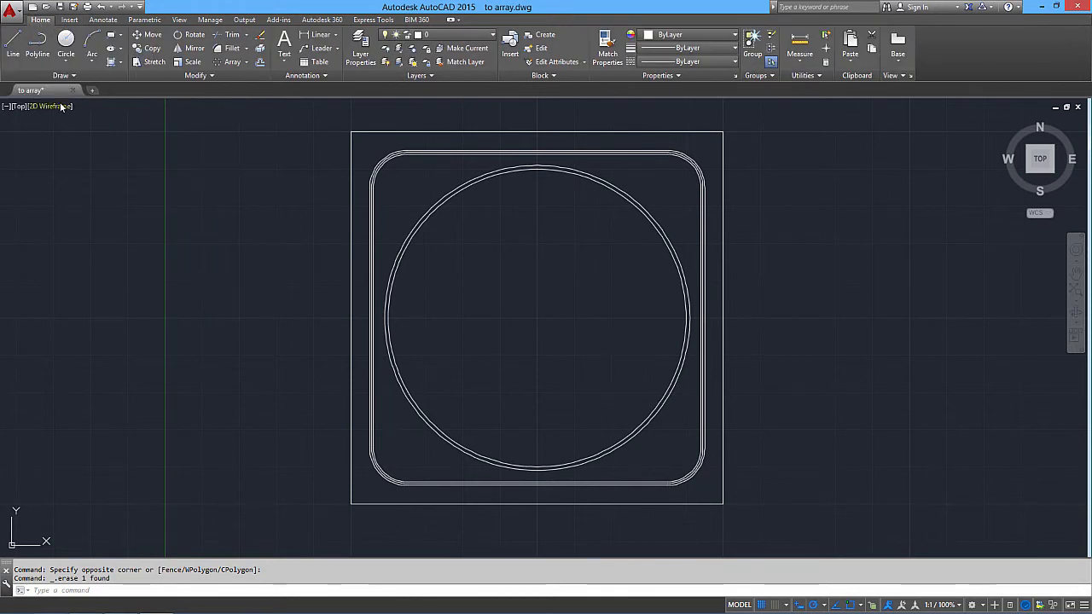
{"action": "left_click", "coordinate": [66, 39]}
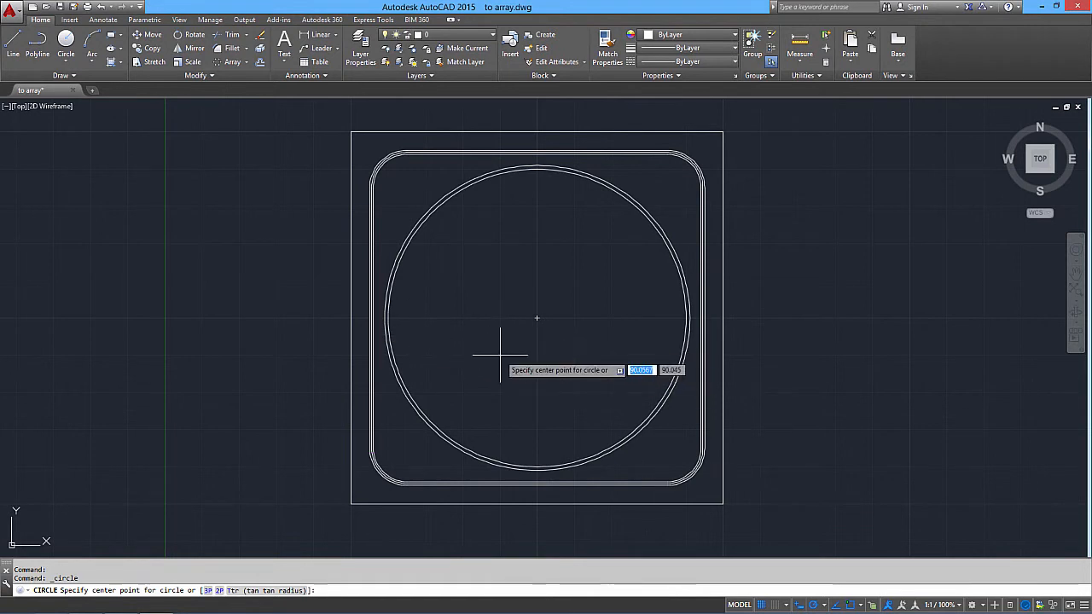
{"action": "scroll", "coordinate": [504, 333], "scroll_direction": "up", "scroll_amount": 3}
{"action": "scroll", "coordinate": [567, 341], "scroll_direction": "up", "scroll_amount": 3}
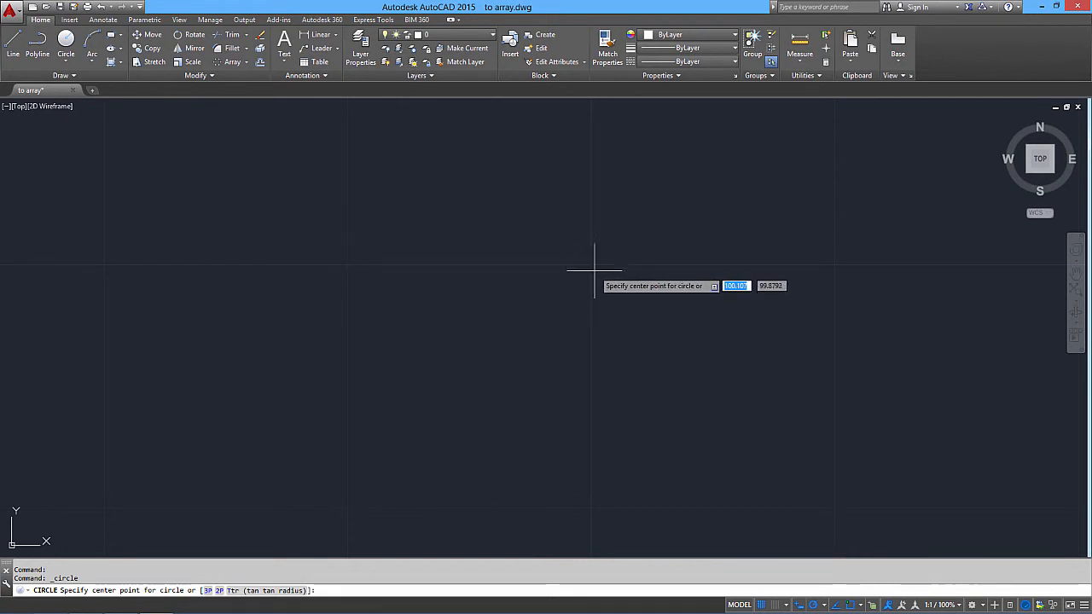
{"action": "scroll", "coordinate": [600, 280], "scroll_direction": "down", "scroll_amount": 3}
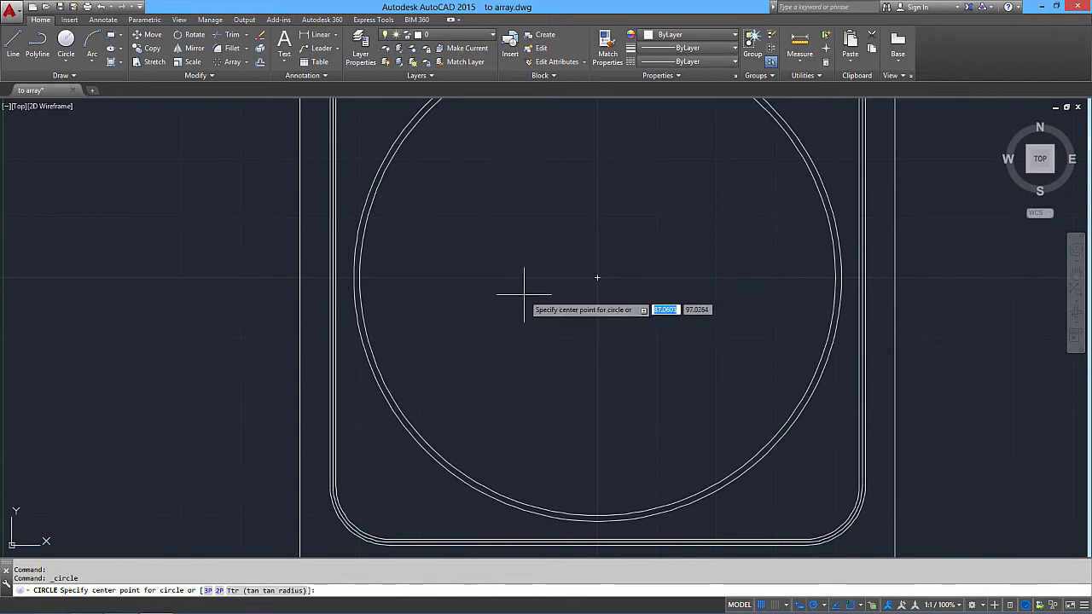
{"action": "left_click", "coordinate": [597, 278]}
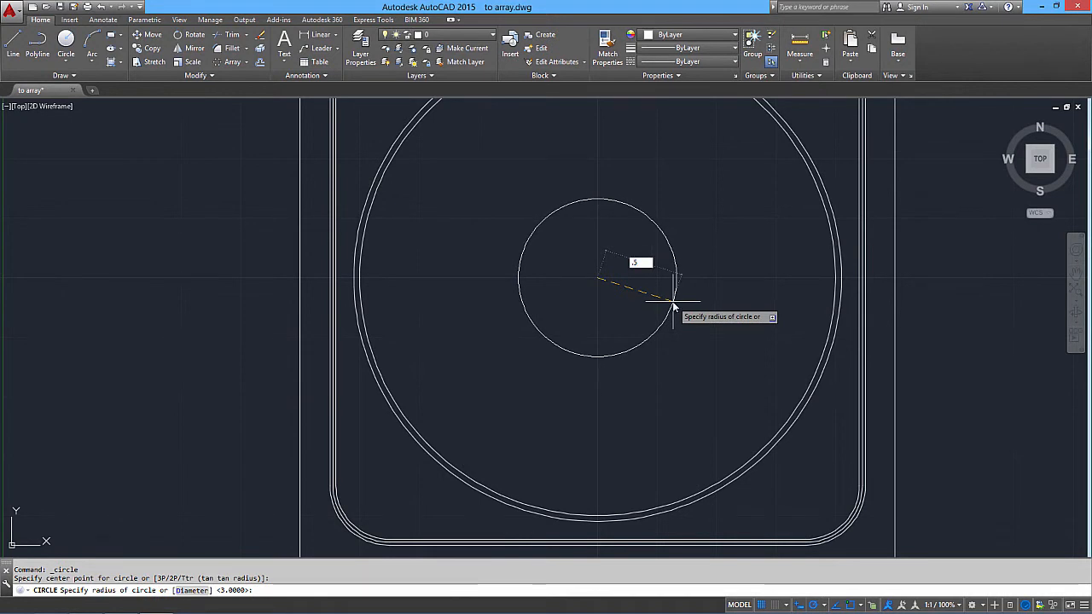
{"action": "key", "text": "Return"}
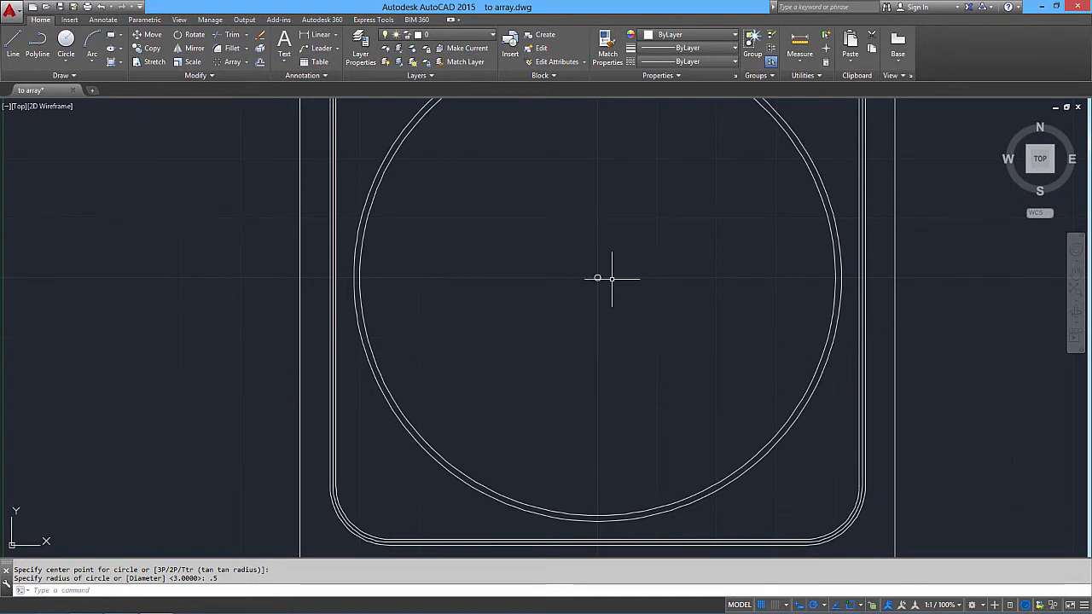
Step: Draw a circle of radius 2.5 concentric with the small centre circle
{"action": "scroll", "coordinate": [595, 278], "scroll_direction": "up", "scroll_amount": 2}
{"action": "scroll", "coordinate": [597, 278], "scroll_direction": "up", "scroll_amount": 3}
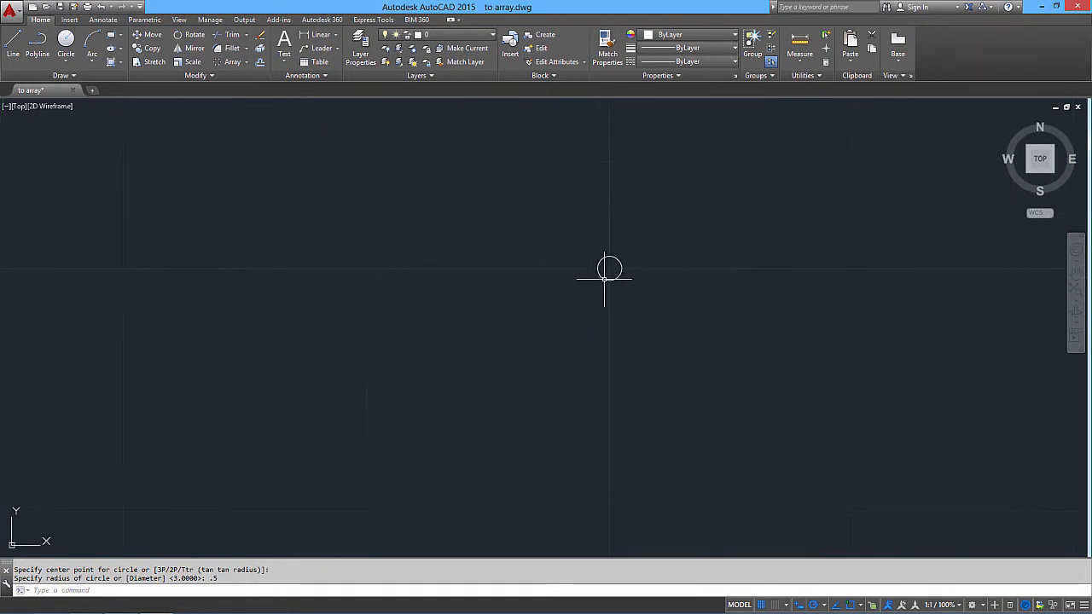
{"action": "right_click", "coordinate": [349, 227]}
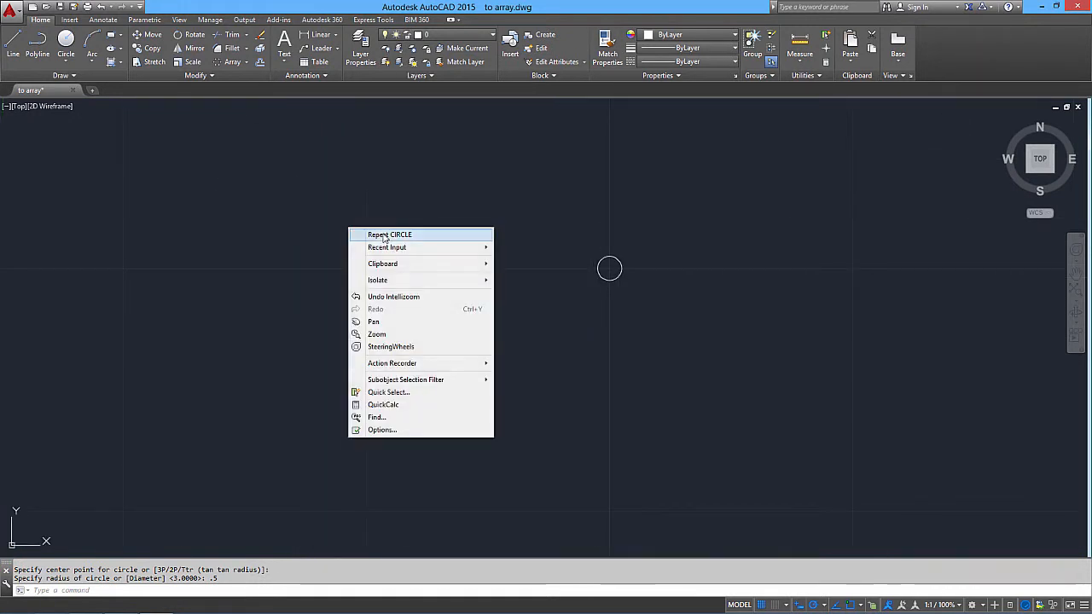
{"action": "mouse_move", "coordinate": [388, 249]}
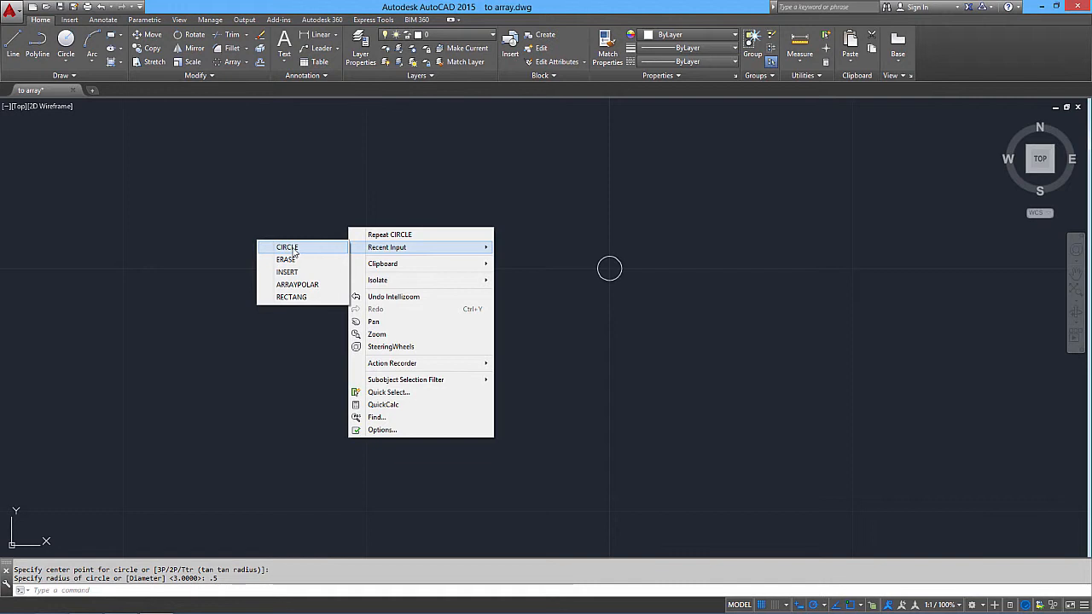
{"action": "left_click", "coordinate": [293, 248]}
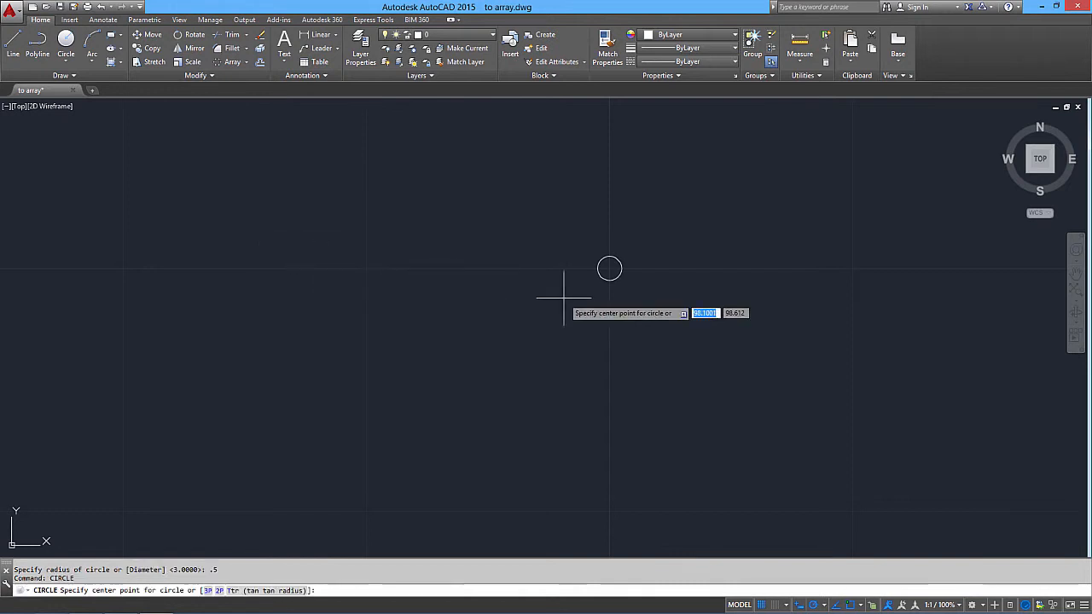
{"action": "left_click", "coordinate": [609, 269]}
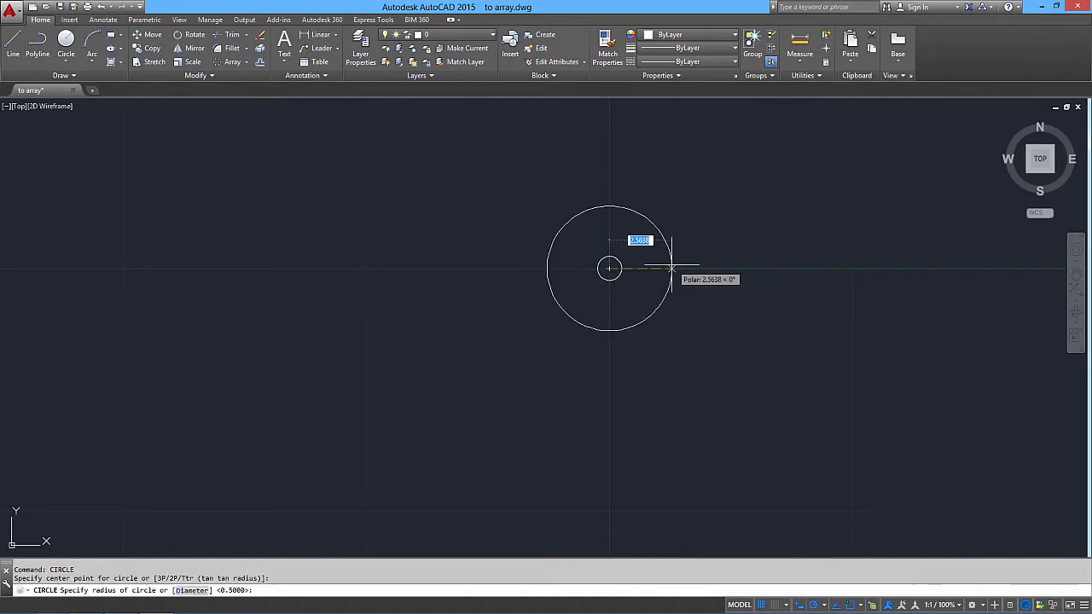
{"action": "type", "text": "2"}
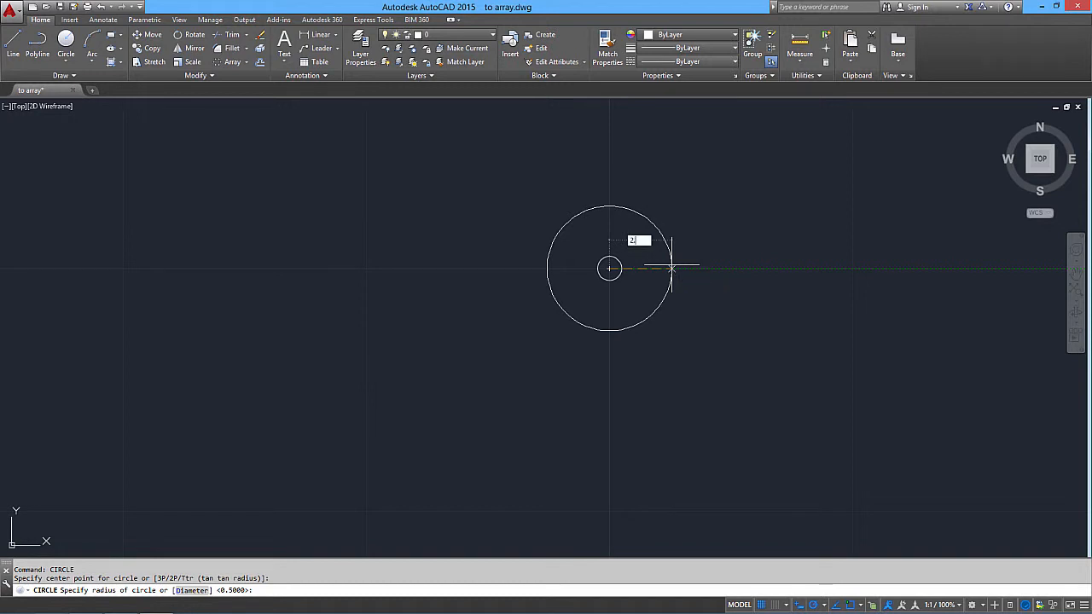
{"action": "key", "text": "Return"}
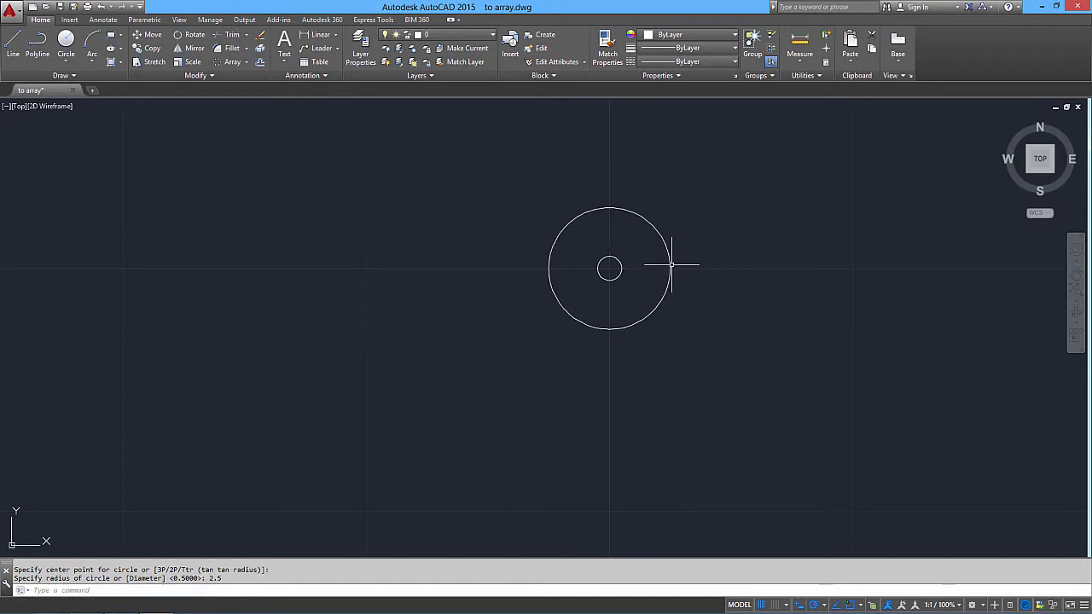
Step: Add two more circles around the same centre, with radii 2.75 and 3
{"action": "key", "text": "Return"}
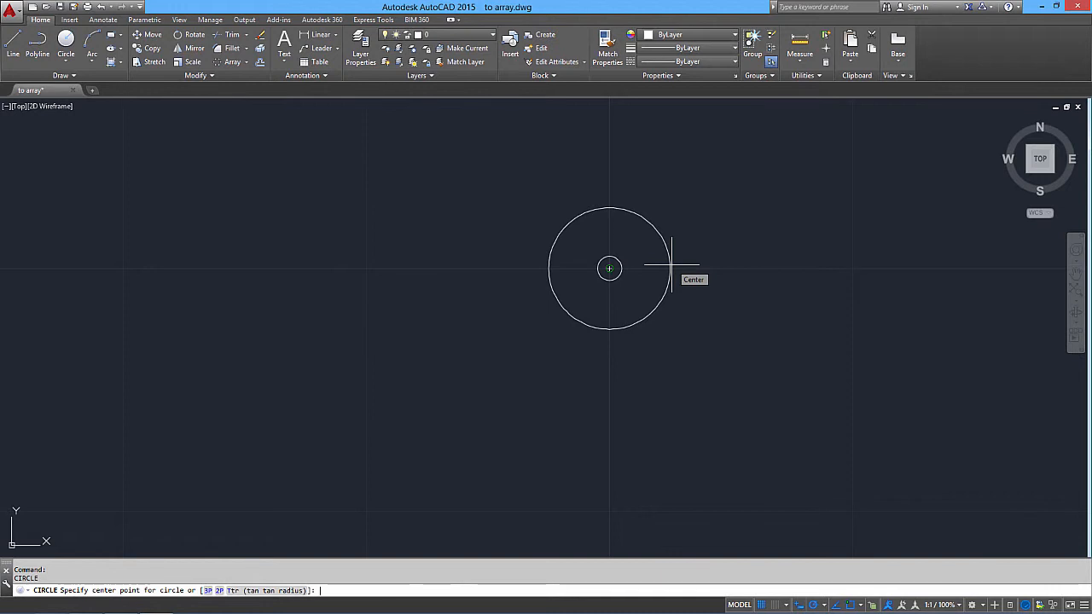
{"action": "left_click", "coordinate": [671, 266]}
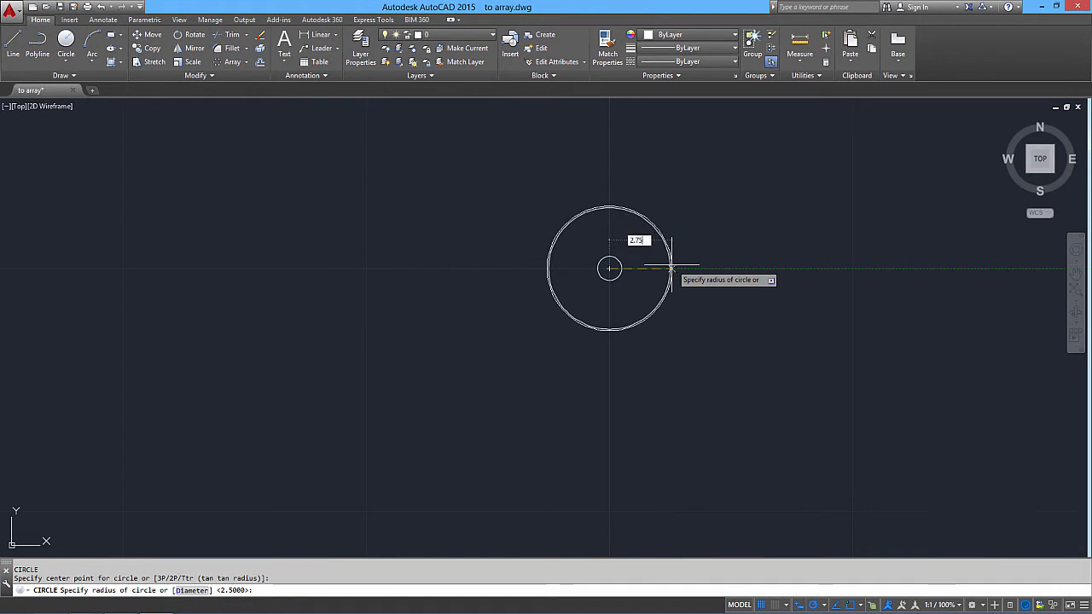
{"action": "type", "text": "2.75"}
{"action": "key", "text": "Return"}
{"action": "key", "text": "Return"}
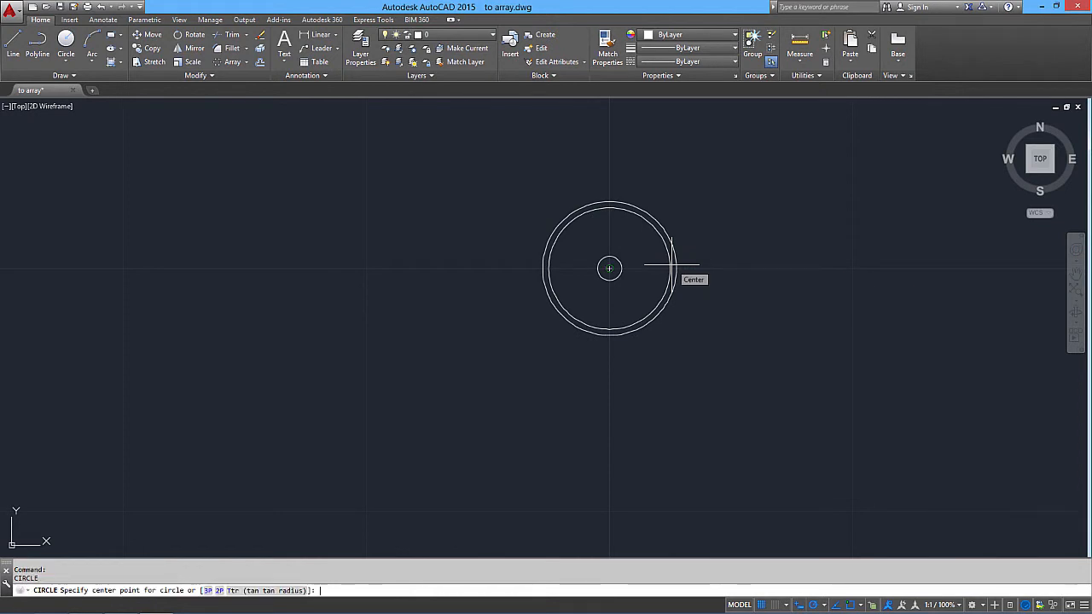
{"action": "left_click", "coordinate": [672, 265]}
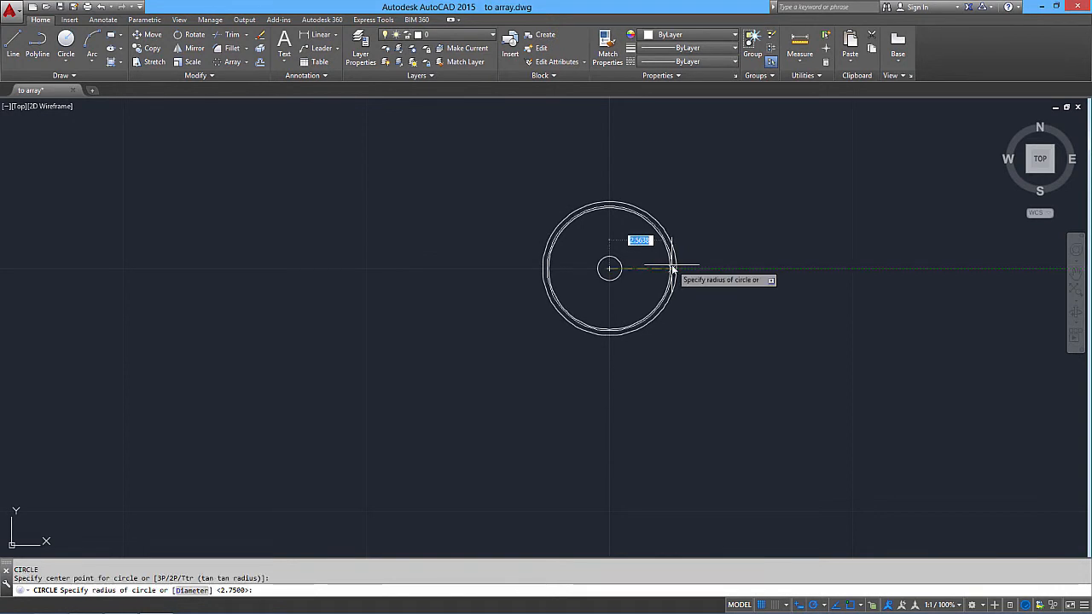
{"action": "type", "text": "3"}
{"action": "key", "text": "Return"}
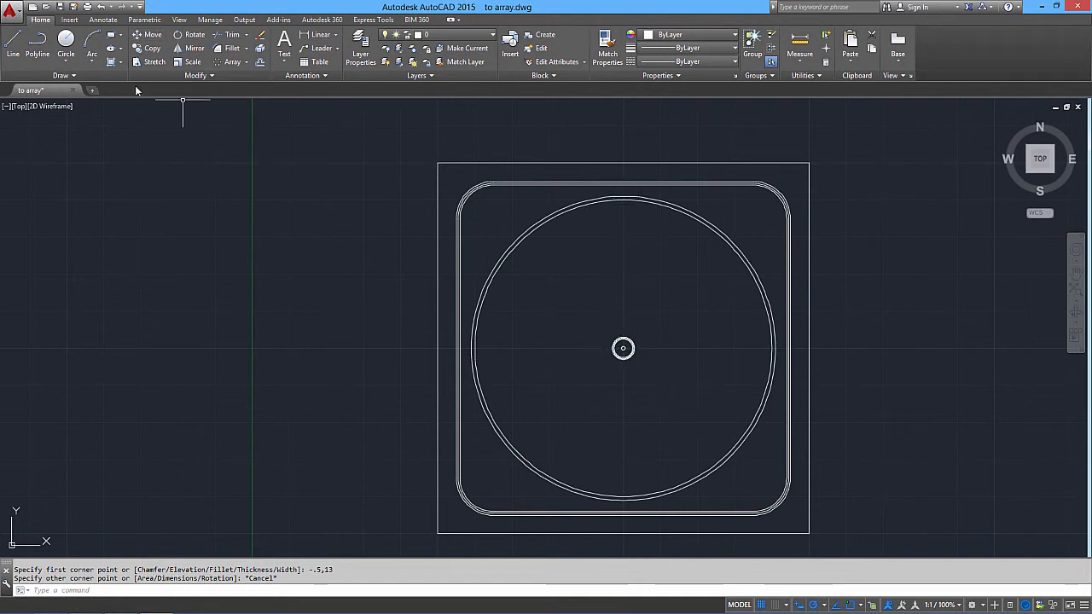
Step: Draw a rectangle 2 wide and 8 high with its first corner at 99,130, inside the top of the large circle
{"action": "left_click", "coordinate": [111, 35]}
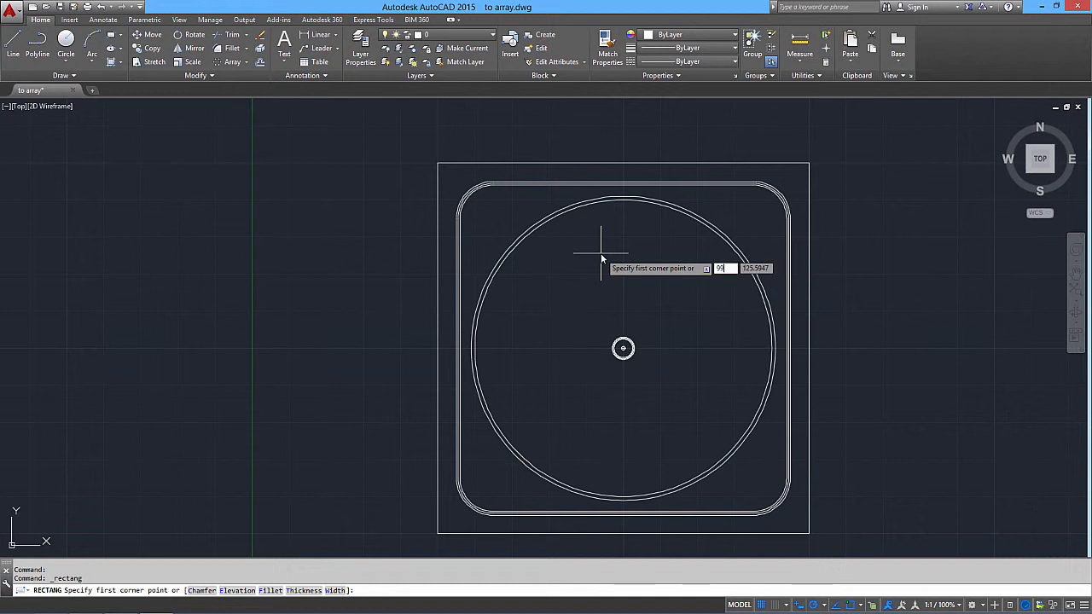
{"action": "key", "text": "Tab"}
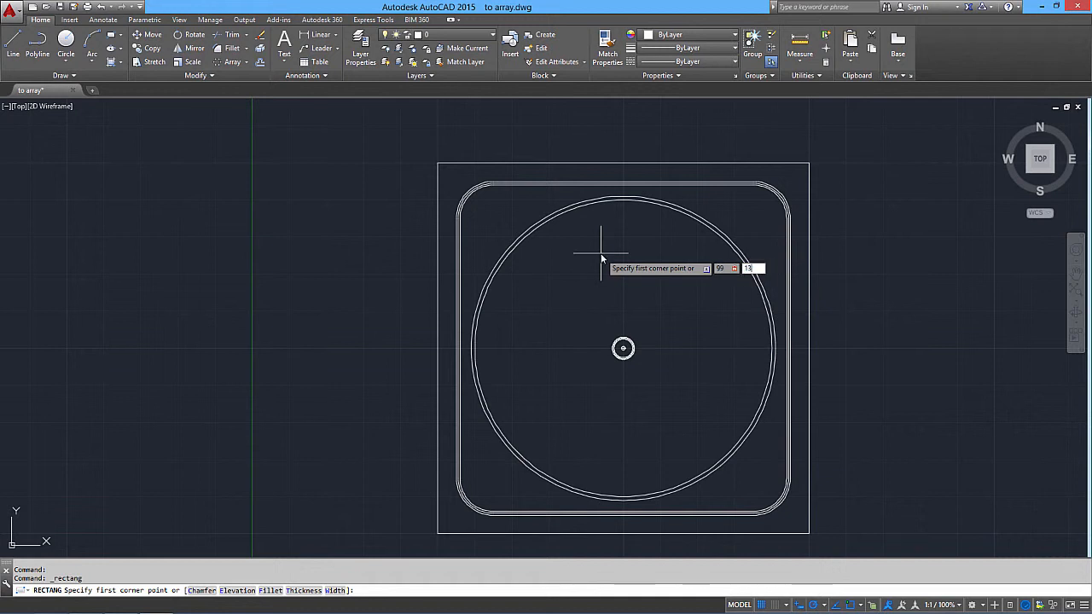
{"action": "type", "text": "130"}
{"action": "key", "text": "Return"}
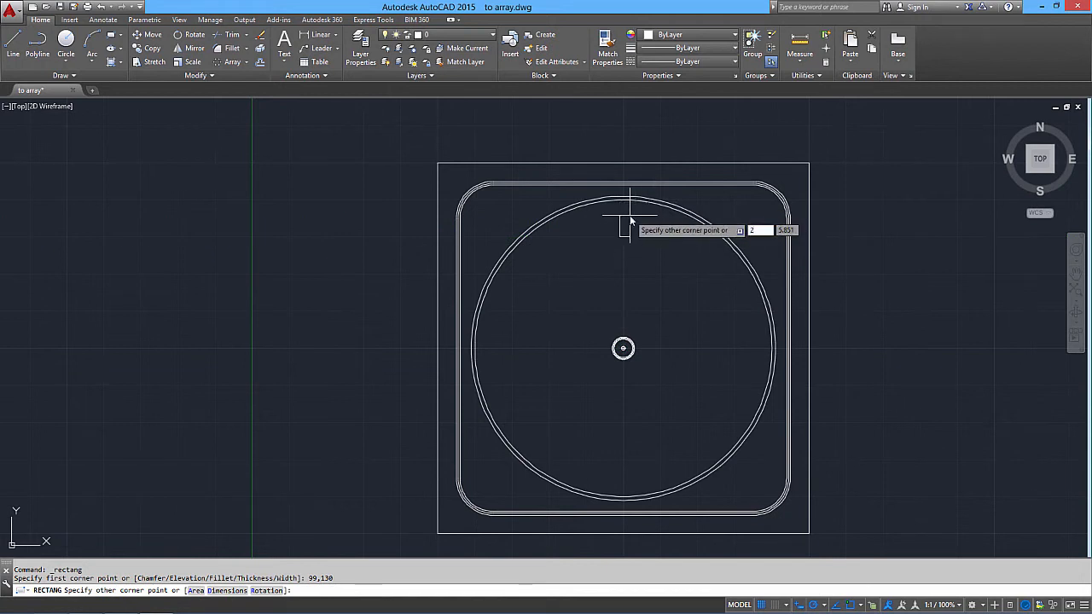
{"action": "key", "text": "Tab"}
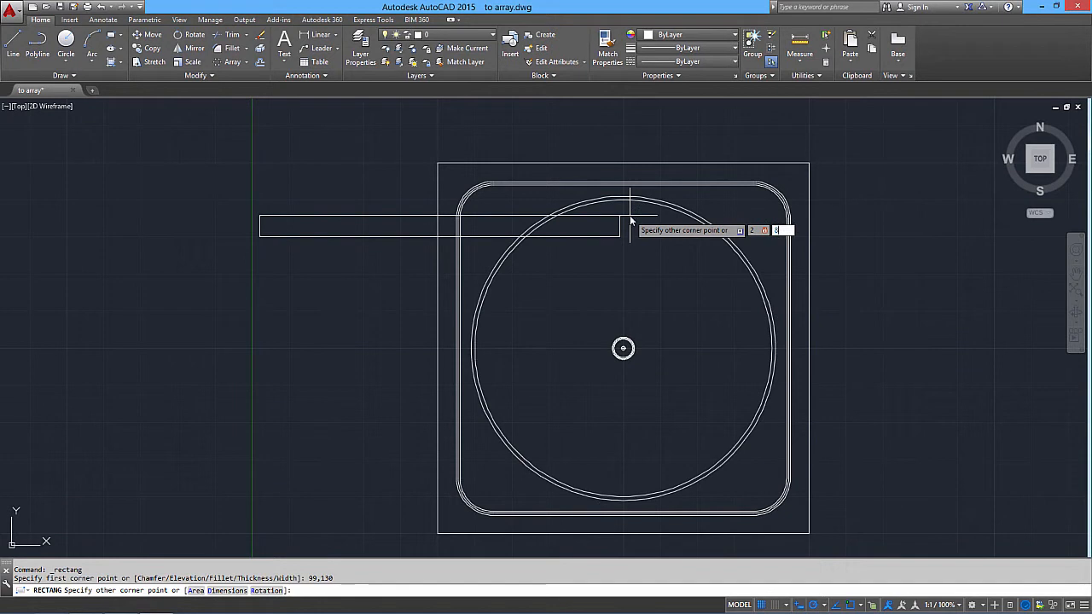
{"action": "key", "text": "Return"}
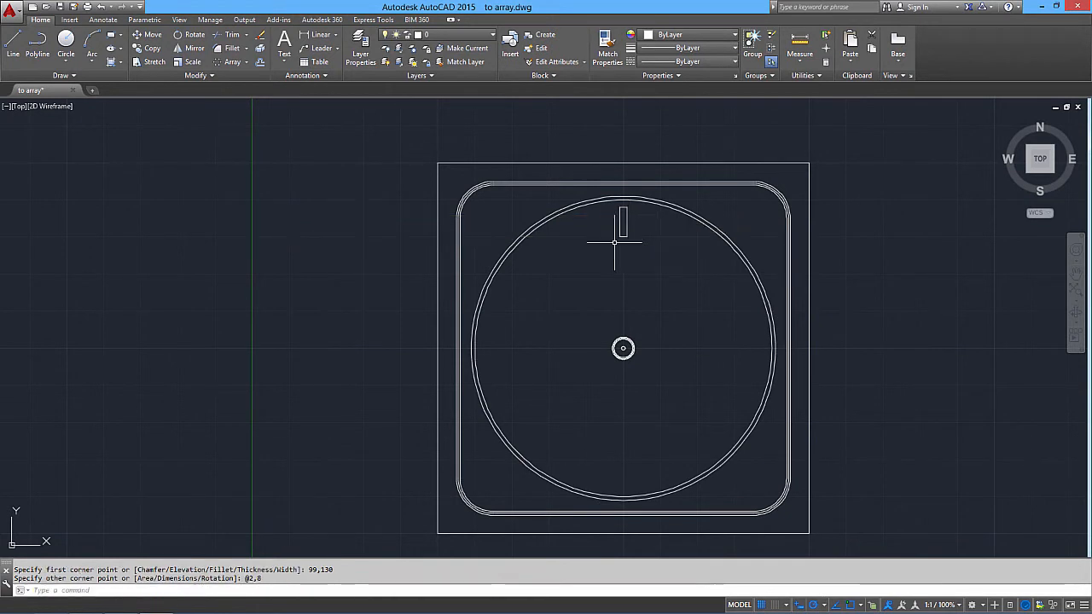
Step: Create a polar array of the small rectangle around the centre of the concentric circles
{"action": "left_click", "coordinate": [628, 229]}
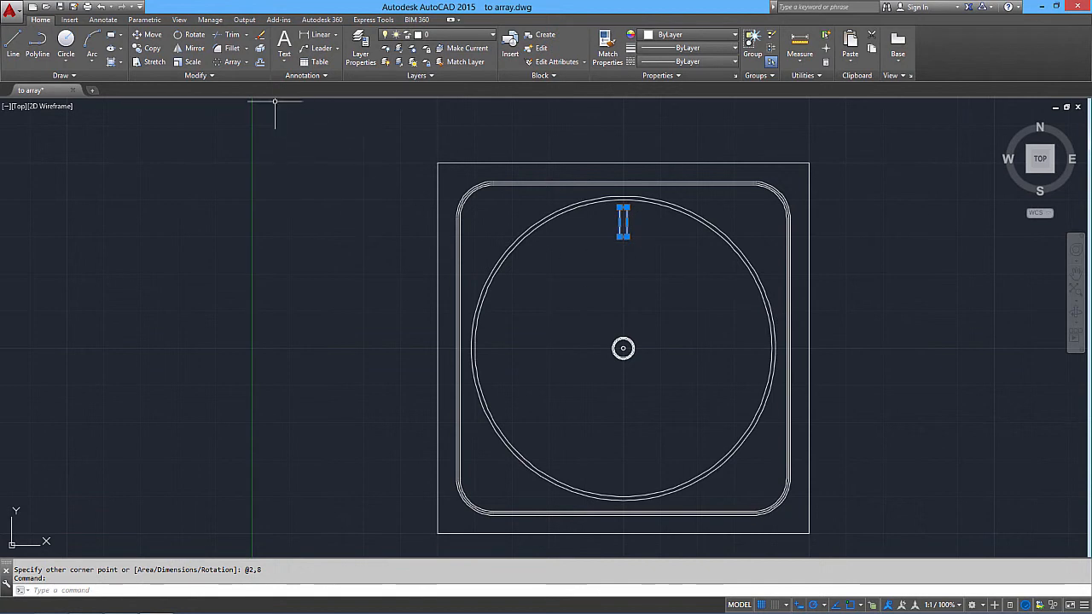
{"action": "left_click", "coordinate": [246, 62]}
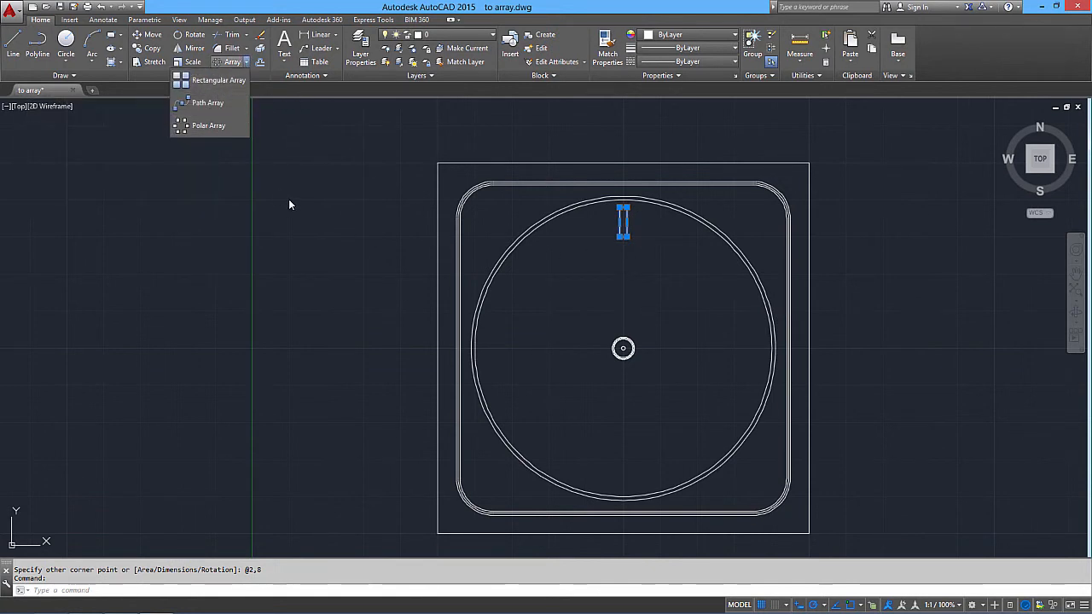
{"action": "left_click", "coordinate": [187, 126]}
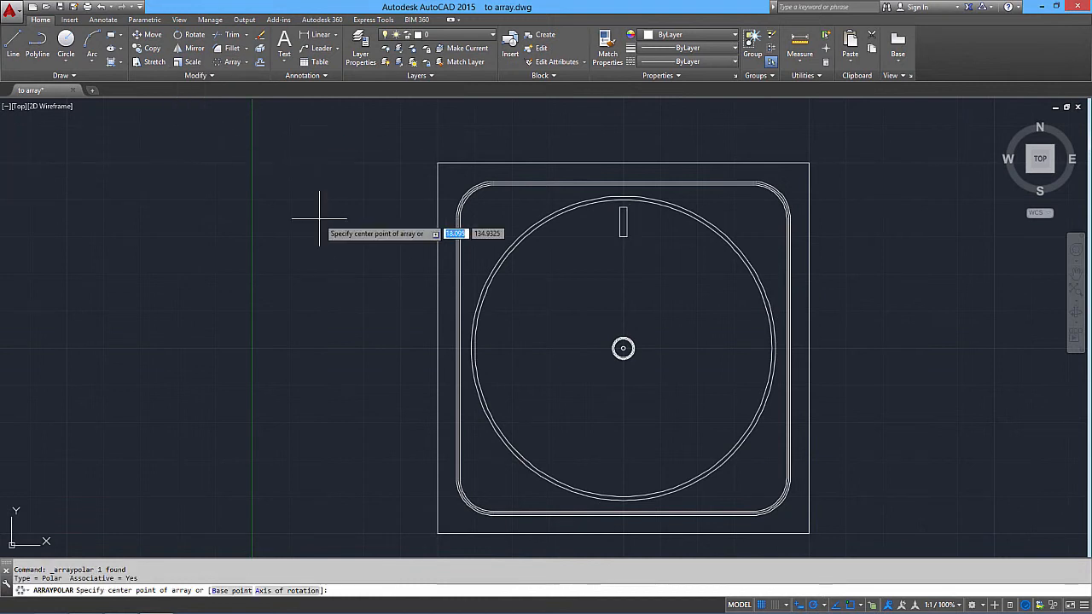
{"action": "left_click", "coordinate": [622, 348]}
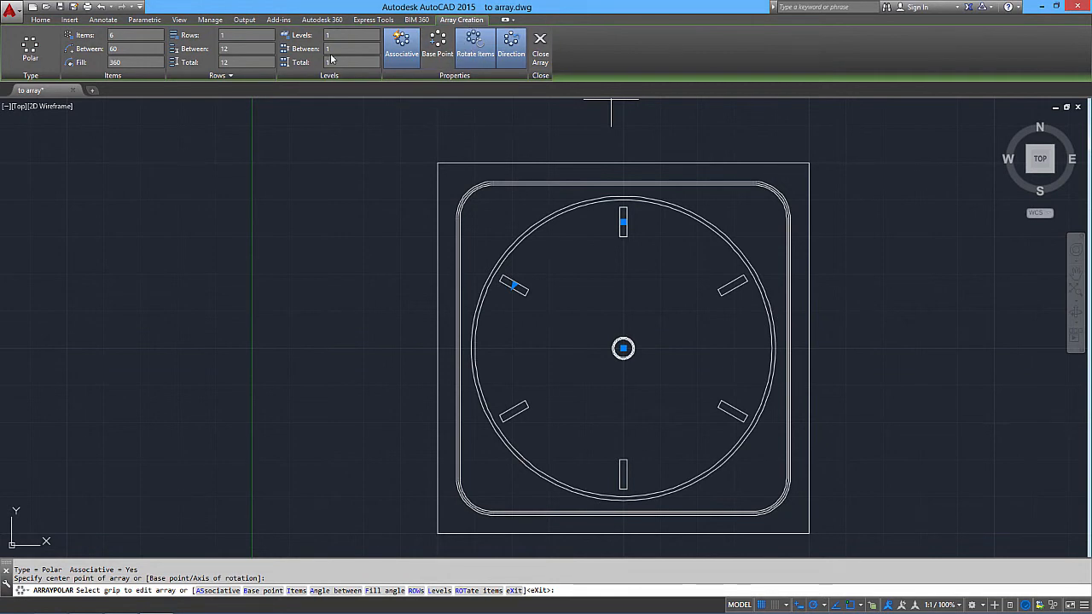
Step: Try the polar array with Rotate Items off, and switch item rotation on again
{"action": "left_click", "coordinate": [476, 46]}
{"action": "left_click", "coordinate": [476, 46]}
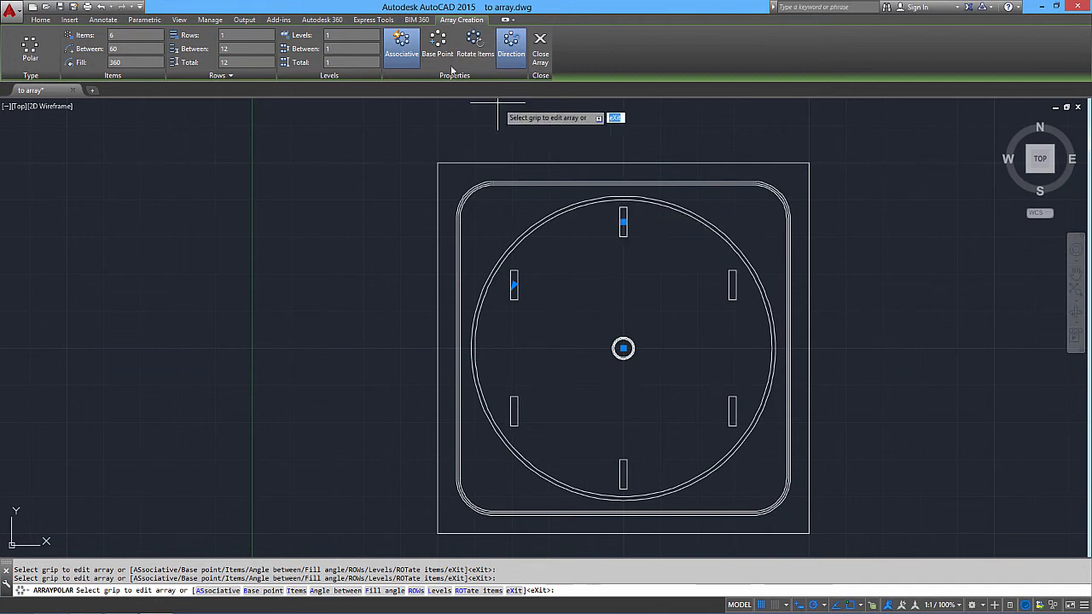
{"action": "left_click", "coordinate": [478, 48]}
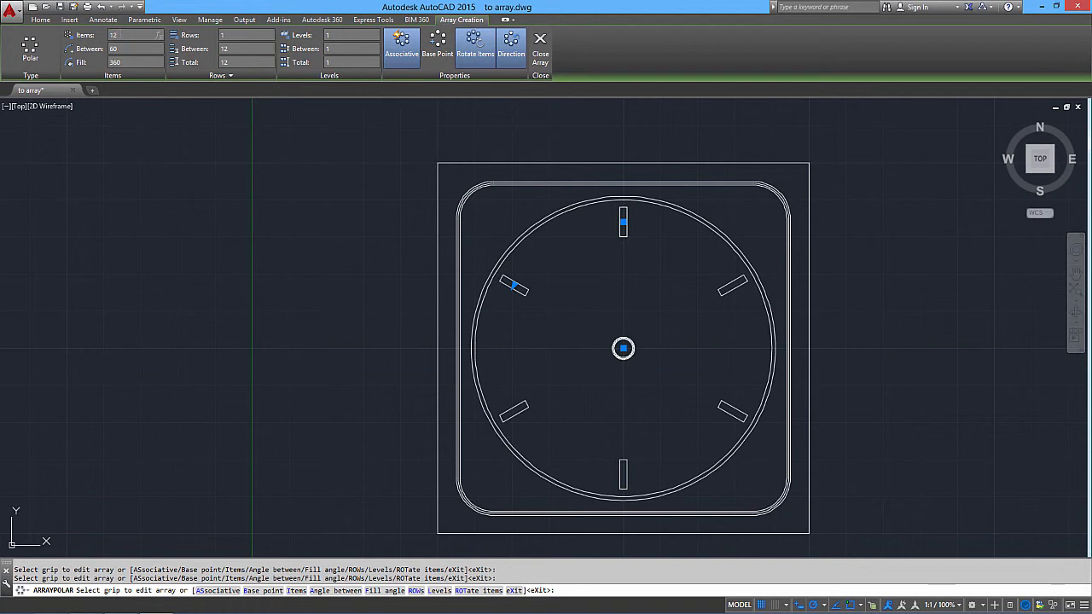
Step: Set the polar array to 12 items and finish creating it
{"action": "key", "text": "Return"}
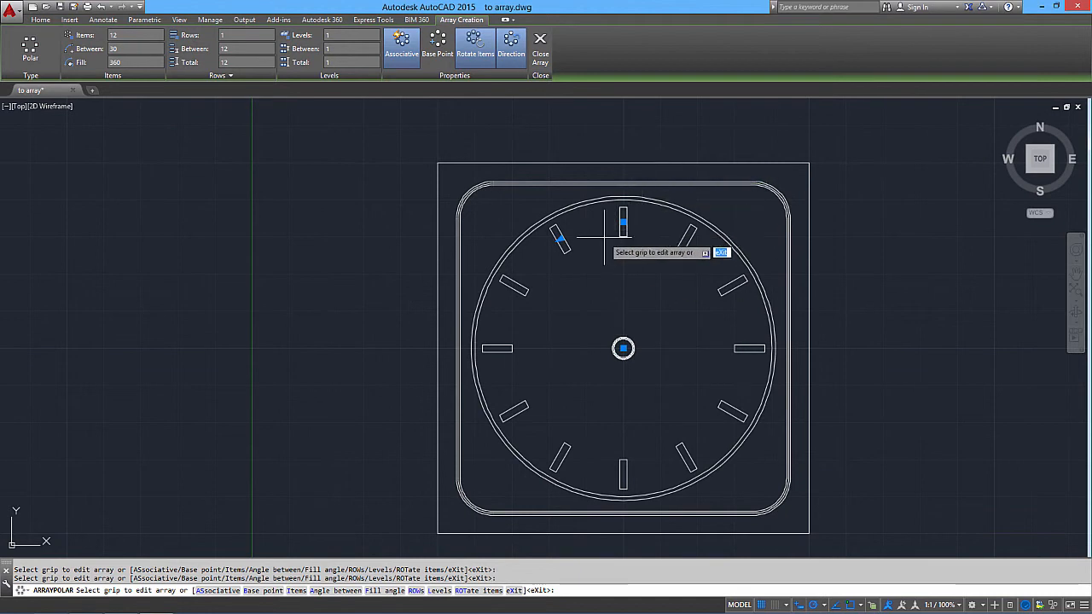
{"action": "key", "text": "Return"}
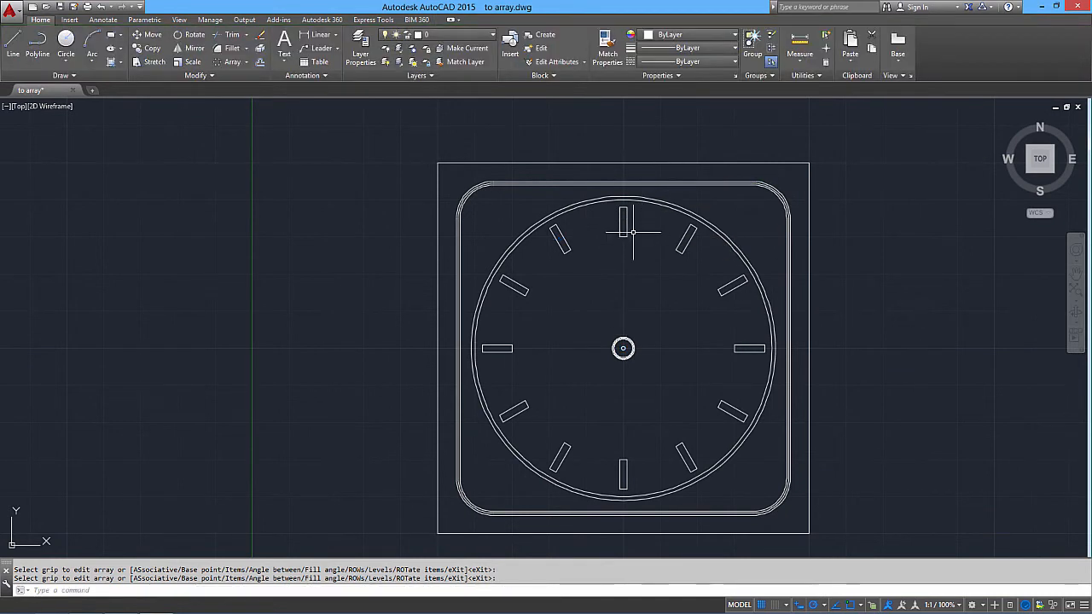
Step: Select the polar array and try adjusting the angle between its items with the angle grip, leaving the edit uncommitted
{"action": "left_click", "coordinate": [620, 228]}
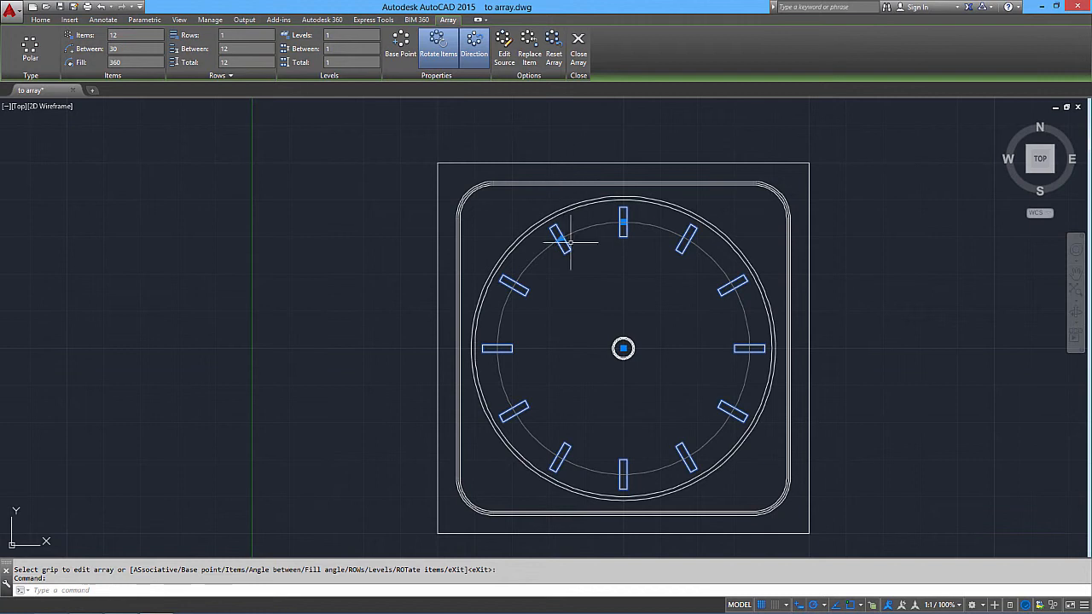
{"action": "scroll", "coordinate": [559, 239], "scroll_direction": "up", "scroll_amount": 5}
{"action": "left_click", "coordinate": [565, 230]}
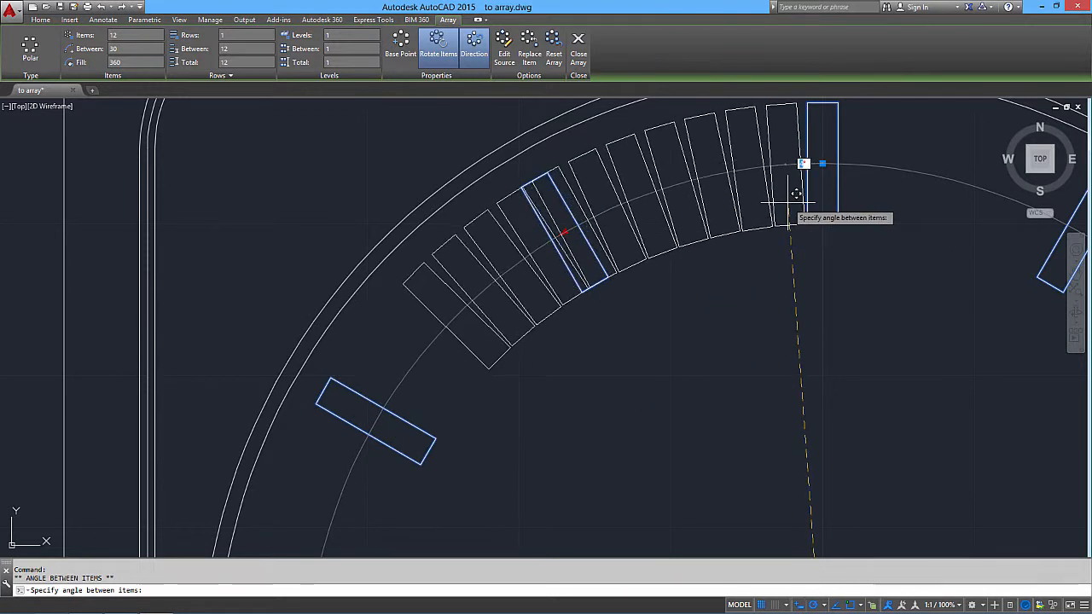
{"action": "key", "text": "Escape"}
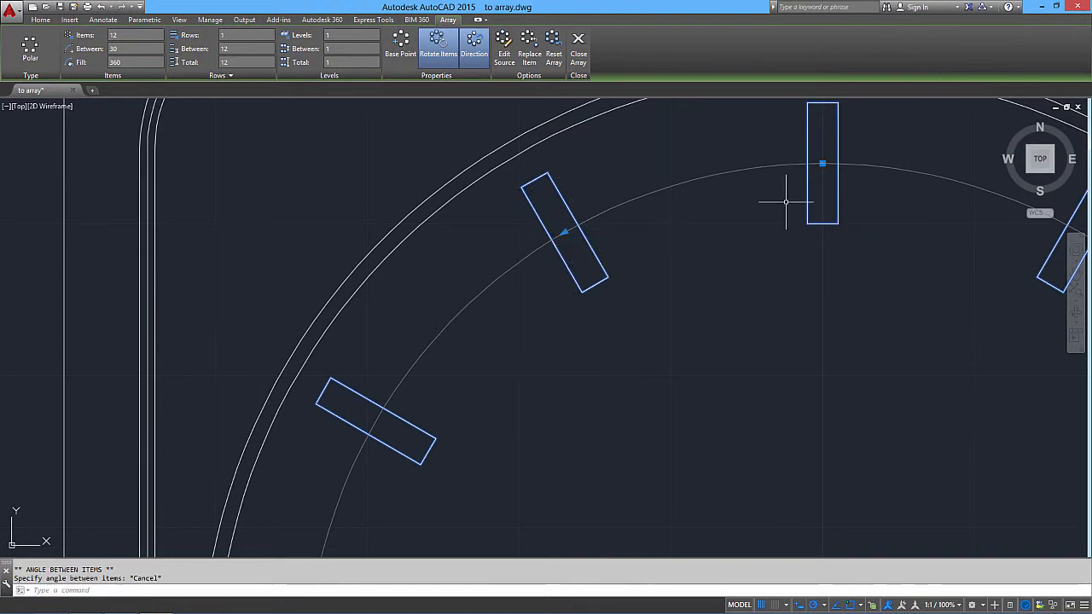
{"action": "scroll", "coordinate": [786, 202], "scroll_direction": "down", "scroll_amount": 4}
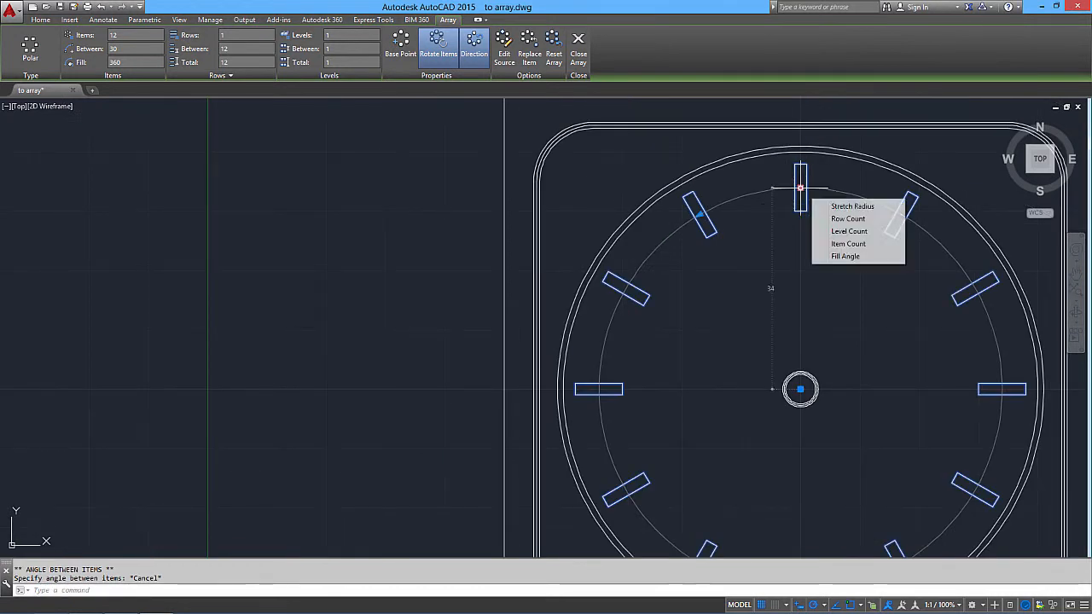
Step: Try stretching the polar array's radius inward with its radius grip, leaving the edit uncommitted and the array deselected
{"action": "left_click", "coordinate": [799, 186]}
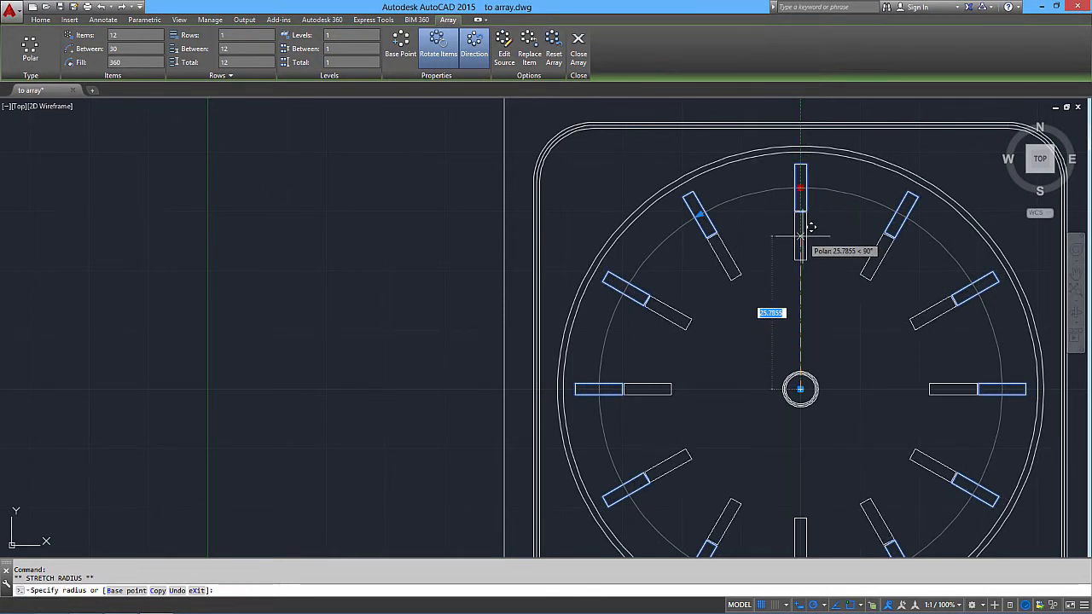
{"action": "key", "text": "Escape"}
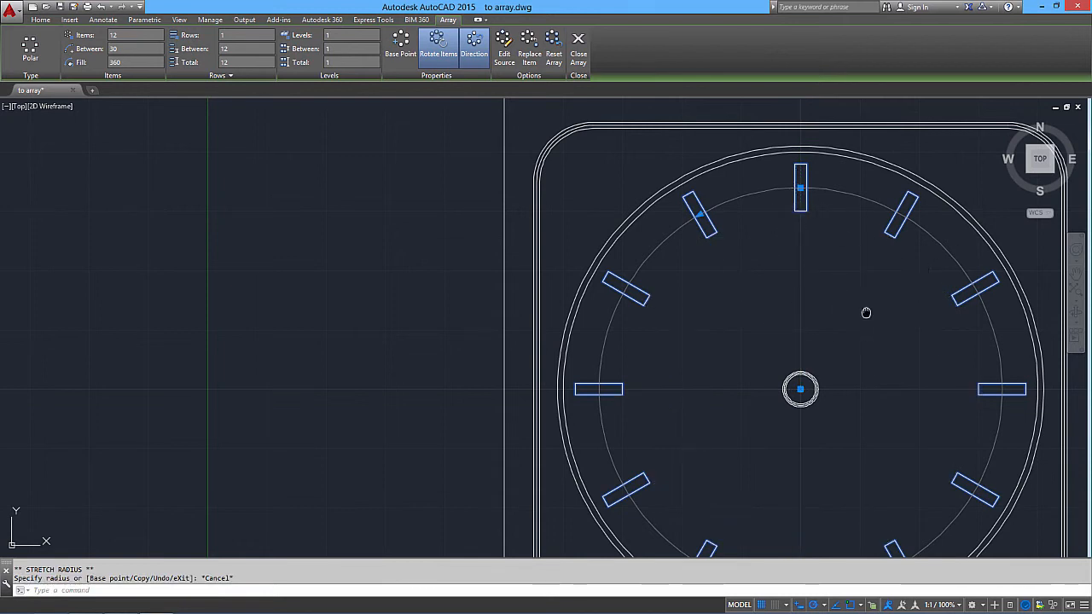
{"action": "middle_click_drag", "start_coordinate": [866, 313], "coordinate": [767, 307]}
{"action": "scroll", "coordinate": [758, 301], "scroll_direction": "down", "scroll_amount": 2}
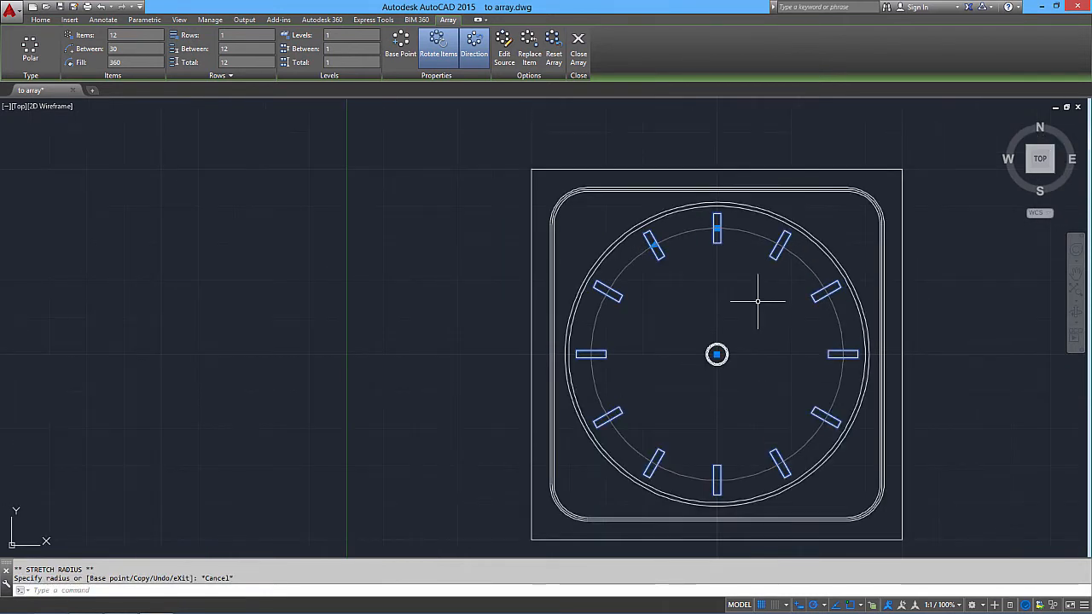
{"action": "key", "text": "Escape"}
{"action": "middle_click_drag", "start_coordinate": [763, 322], "coordinate": [763, 305]}
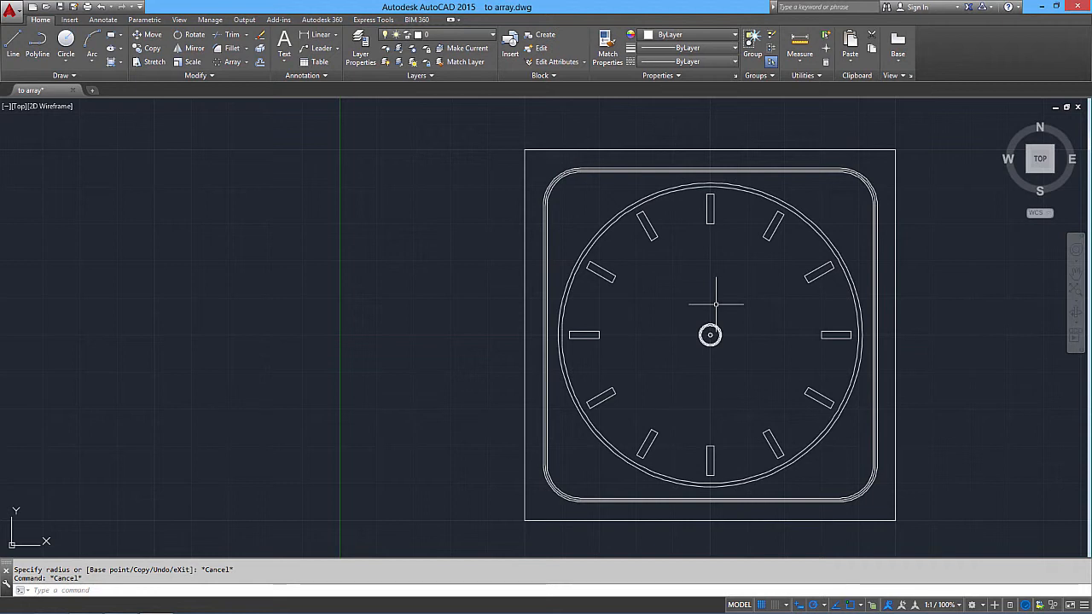
{"action": "middle_click_drag", "start_coordinate": [721, 304], "coordinate": [674, 298]}
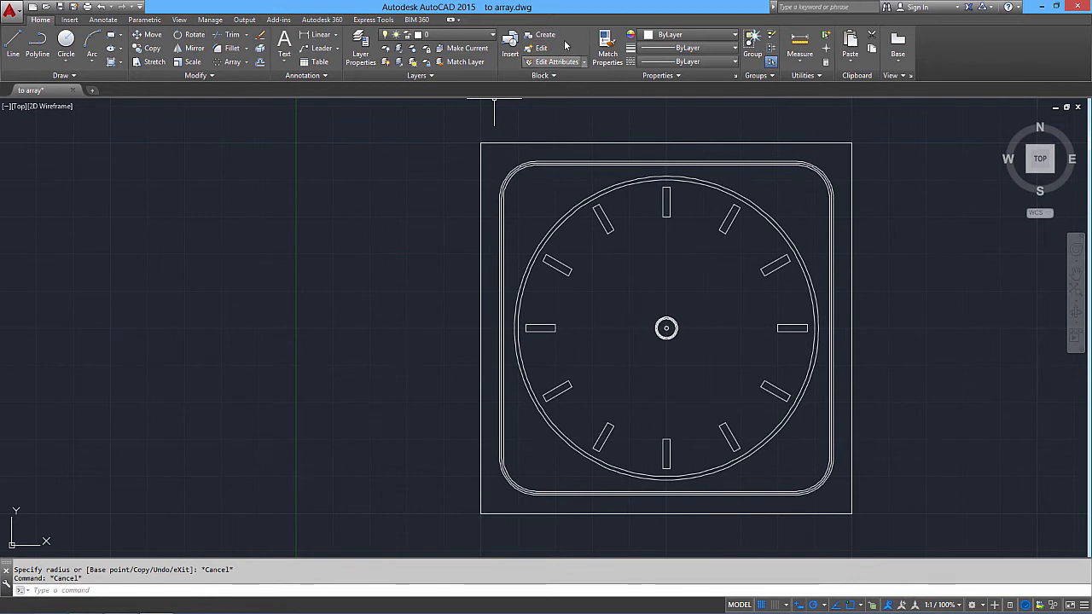
Step: Start the Insert command and choose hour hand.dwg from the Stolex folder as the block to insert
{"action": "left_click", "coordinate": [70, 19]}
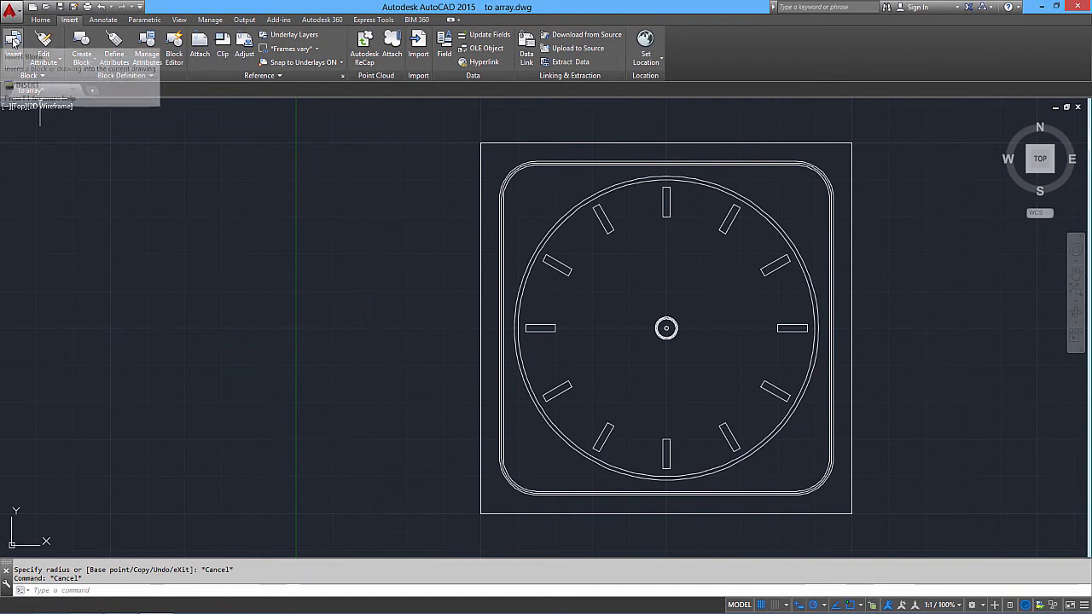
{"action": "type", "text": "I"}
{"action": "key", "text": "Return"}
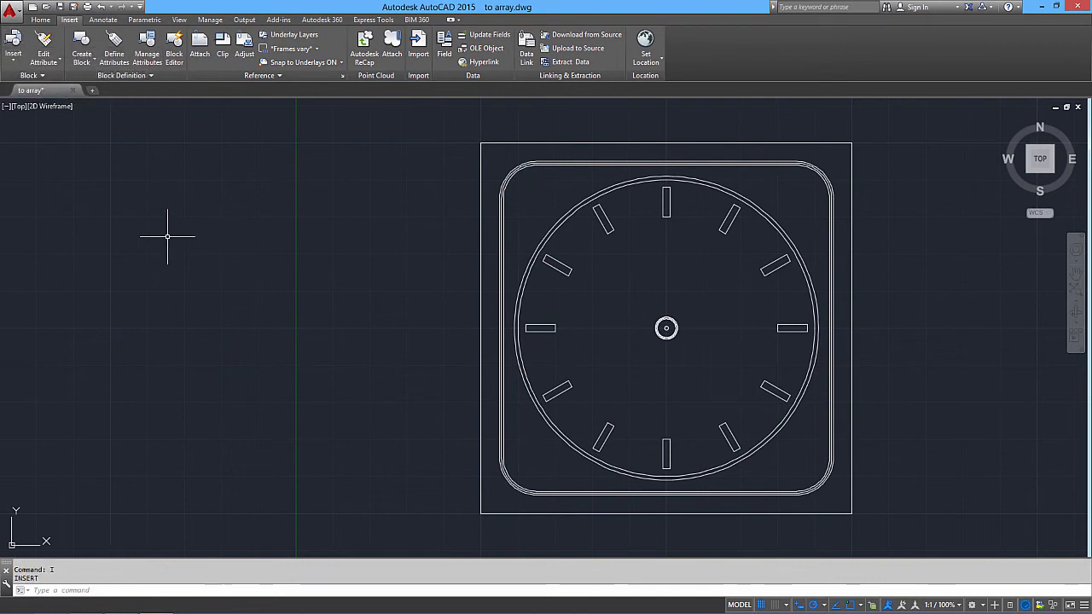
{"action": "type", "text": "I"}
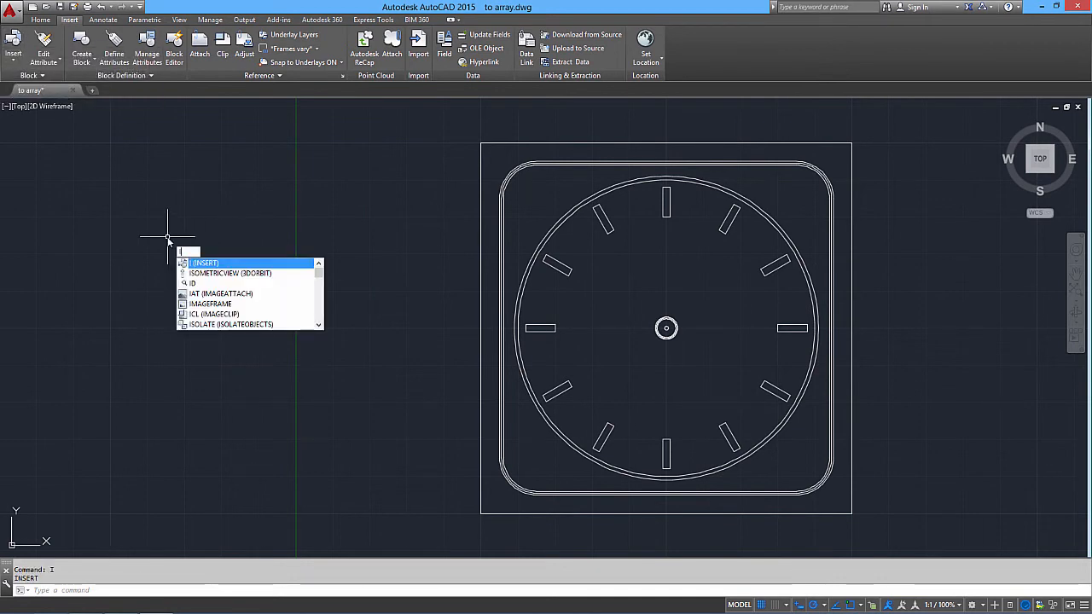
{"action": "key", "text": "Return"}
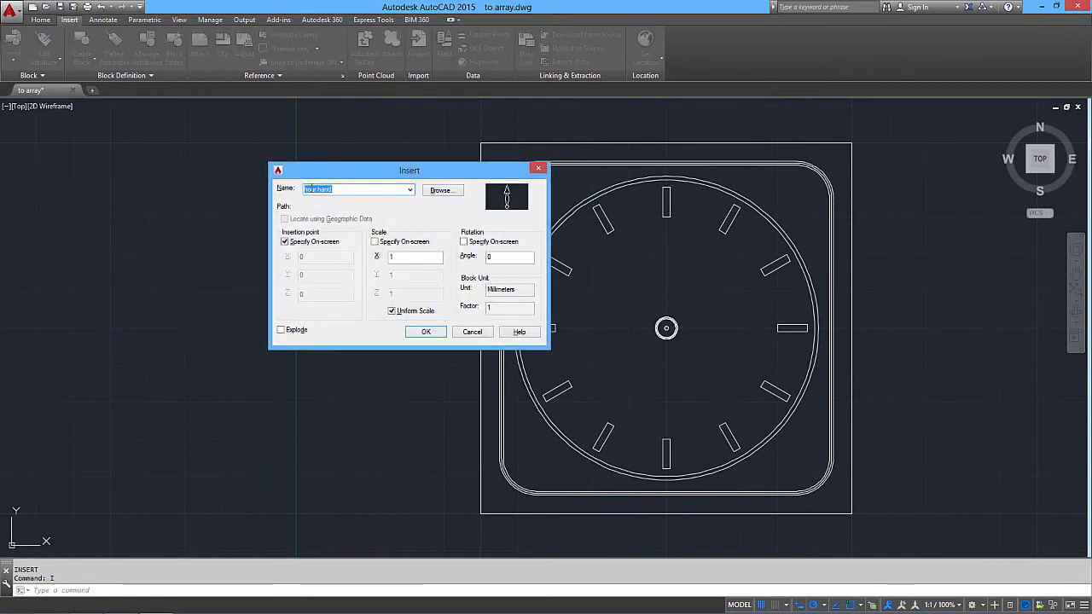
{"action": "left_click", "coordinate": [440, 191]}
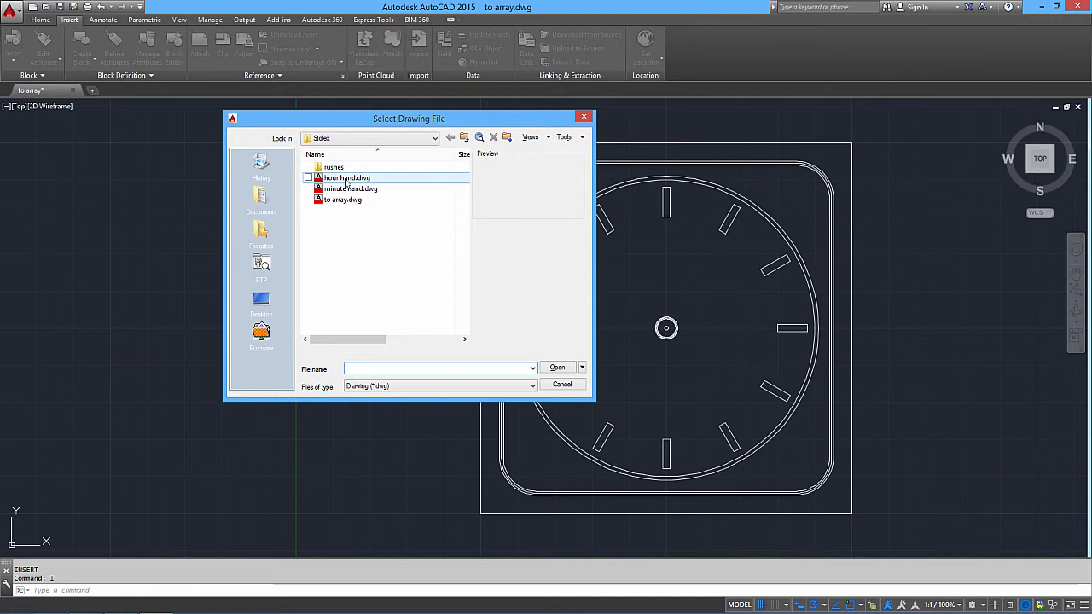
{"action": "left_click", "coordinate": [346, 178]}
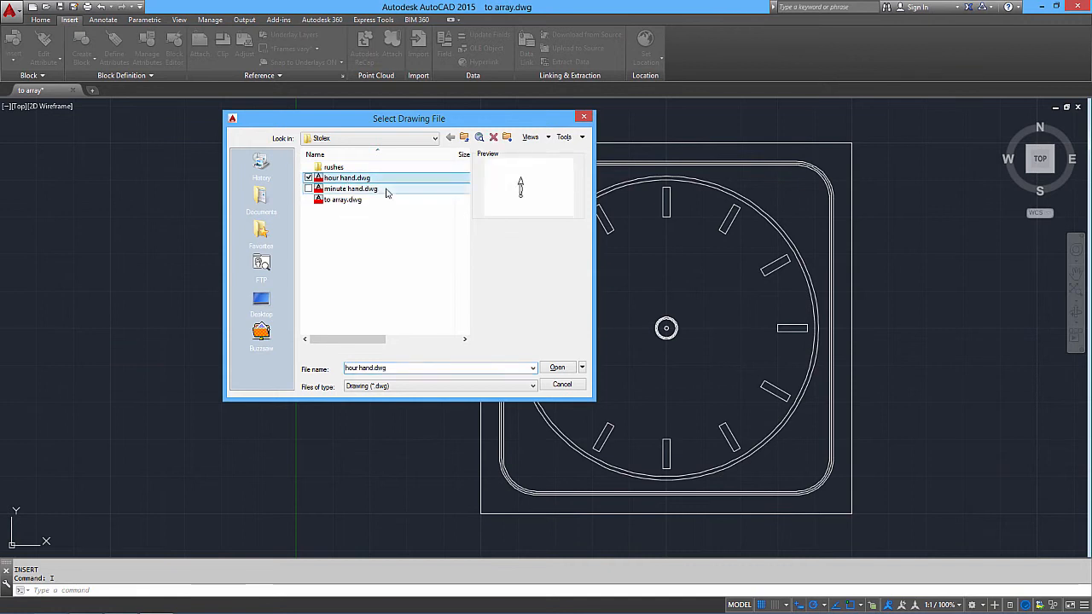
{"action": "left_click", "coordinate": [558, 368]}
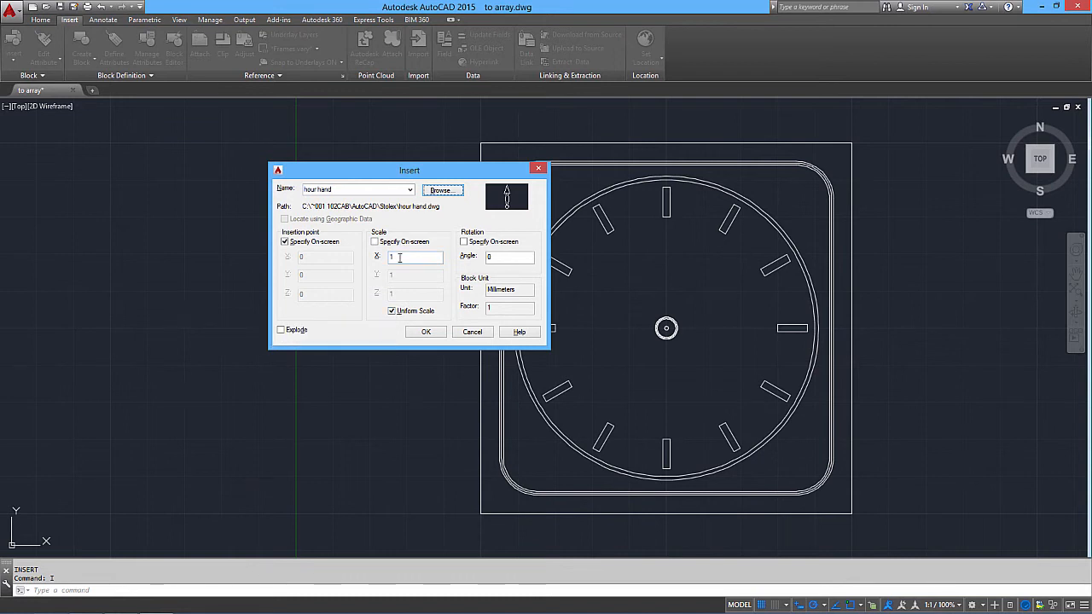
Step: Redefine the hour hand block and insert it at the clock centre, with on-screen rotation pointing it between the ten and eleven o'clock markers
{"action": "left_click", "coordinate": [468, 242]}
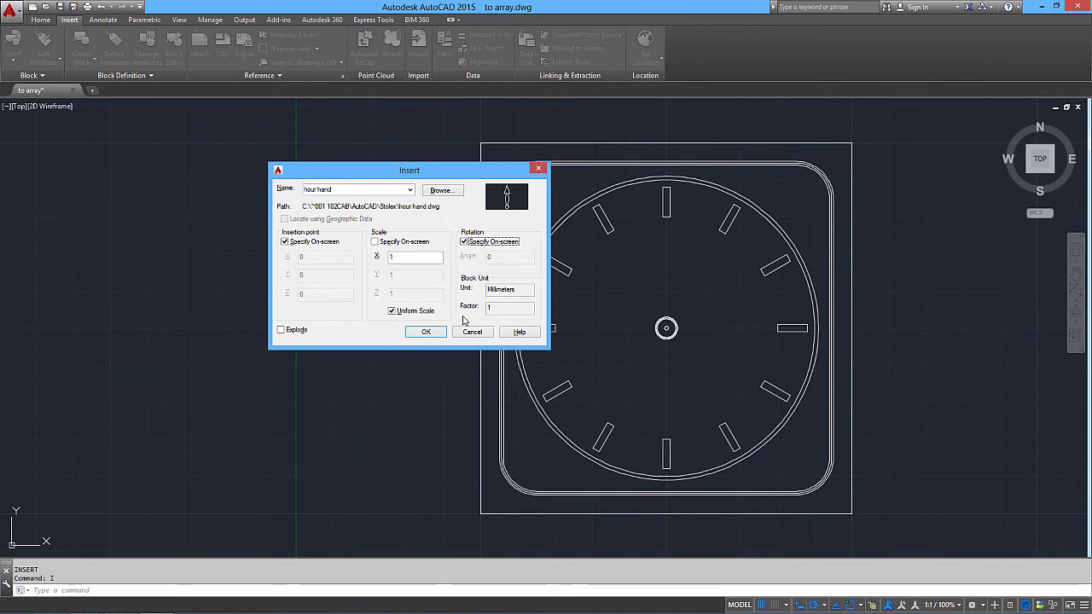
{"action": "left_click", "coordinate": [284, 241]}
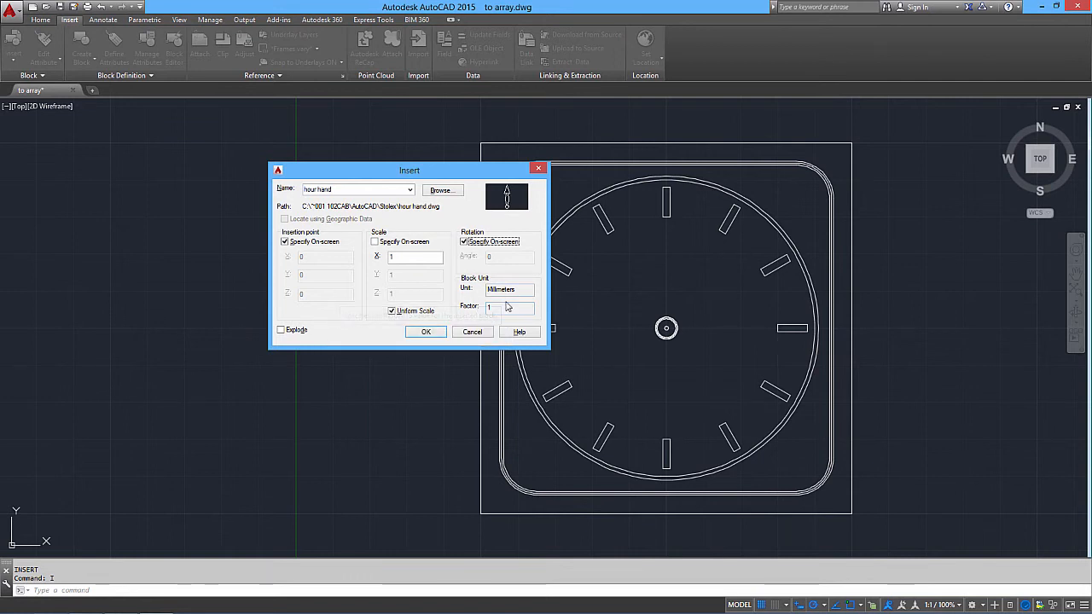
{"action": "left_click", "coordinate": [430, 332]}
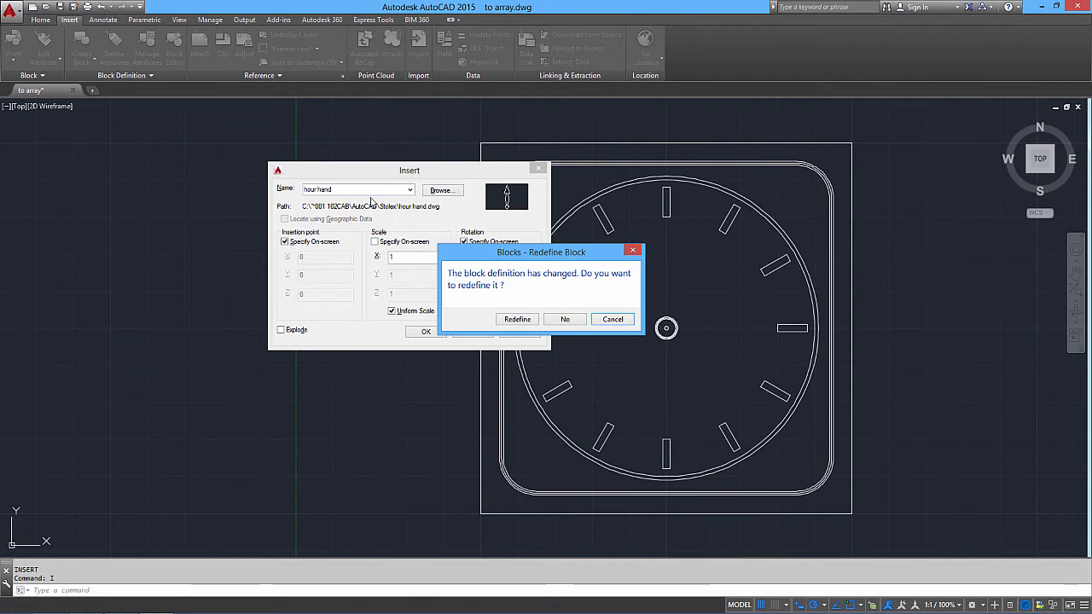
{"action": "left_click", "coordinate": [518, 320]}
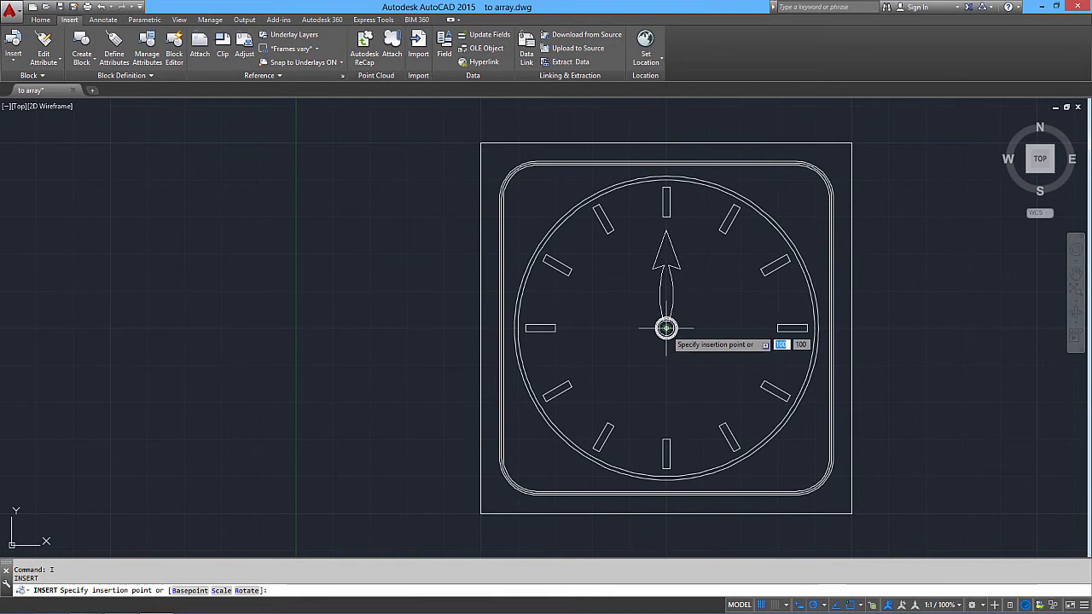
{"action": "left_click", "coordinate": [666, 327]}
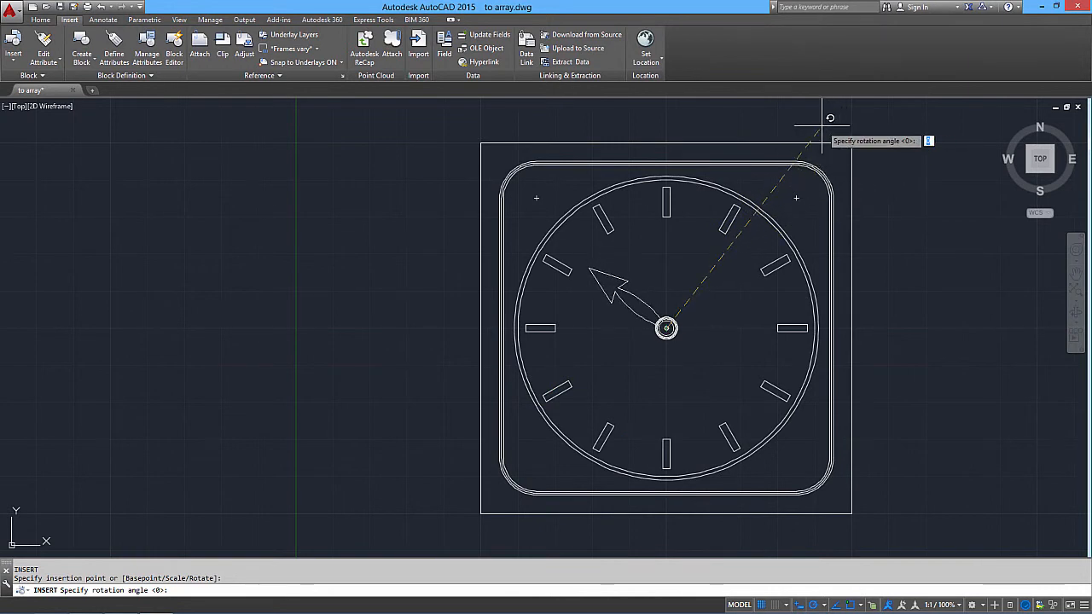
{"action": "left_click", "coordinate": [821, 133]}
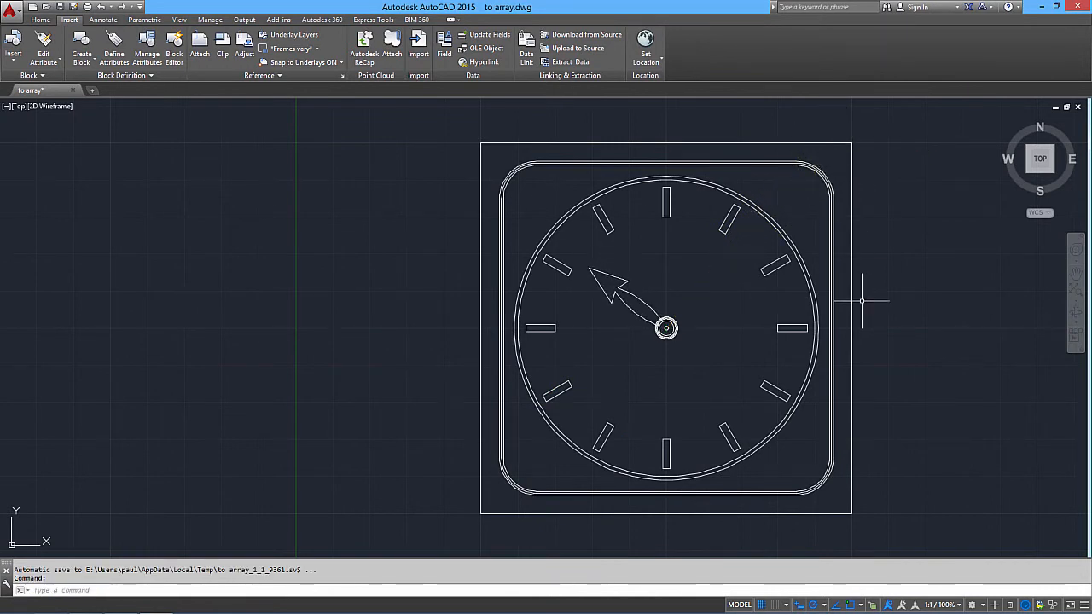
{"action": "left_click", "coordinate": [13, 43]}
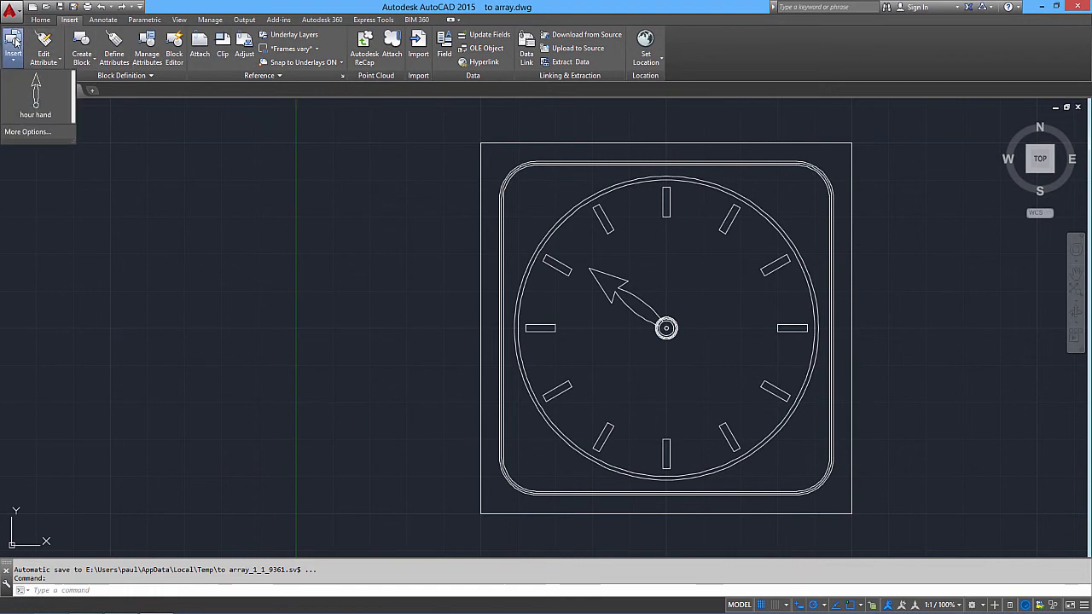
{"action": "left_click", "coordinate": [24, 134]}
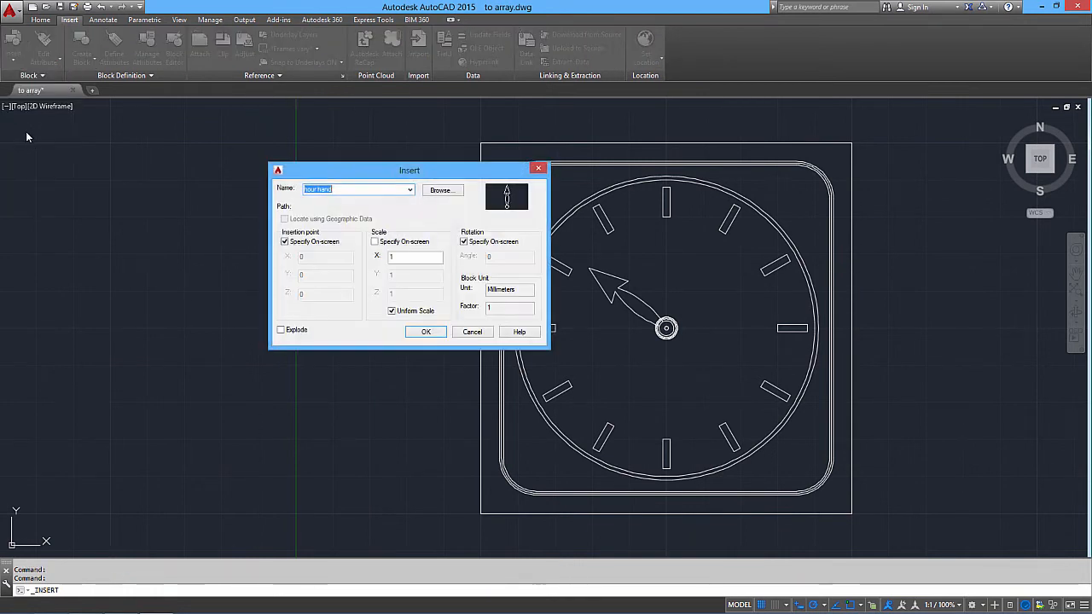
{"action": "key", "text": "Escape"}
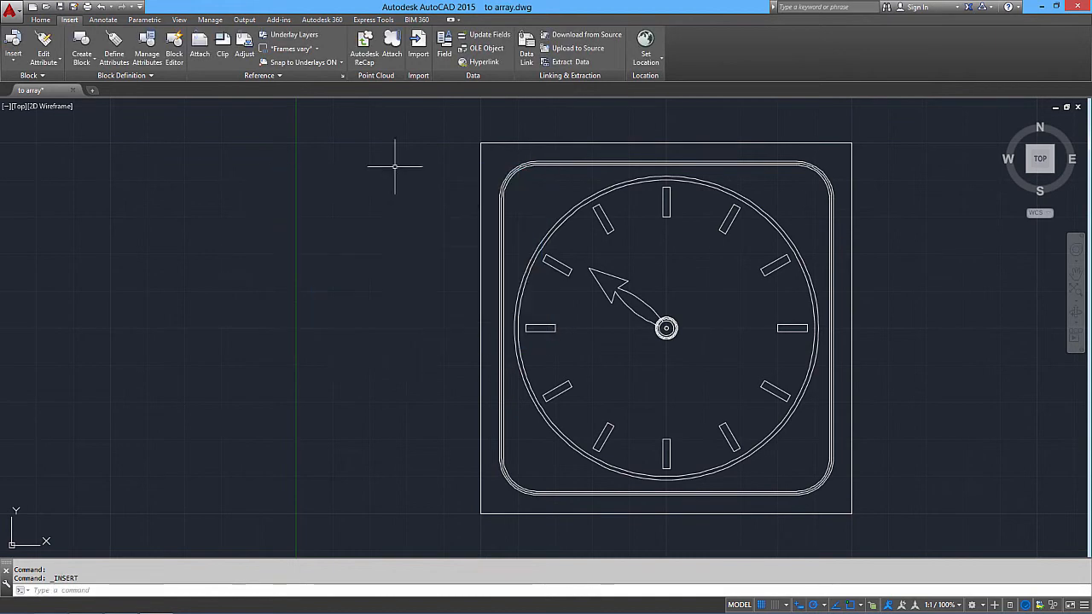
{"action": "left_click", "coordinate": [14, 64]}
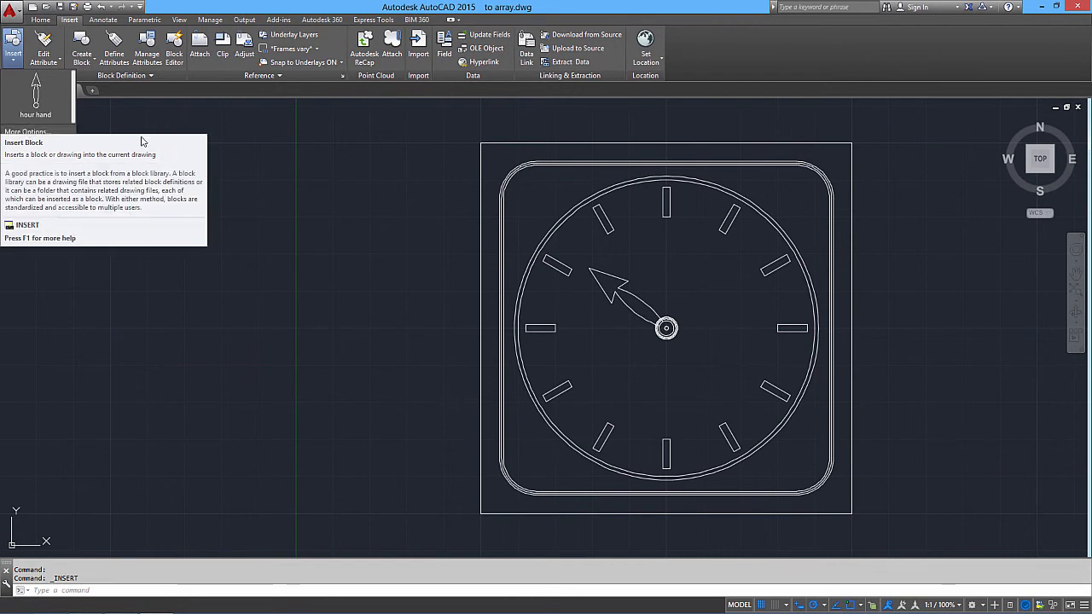
Step: Start a block insertion and choose minute hand.dwg from the Stolex folder as the source
{"action": "left_click", "coordinate": [38, 20]}
{"action": "left_click", "coordinate": [509, 47]}
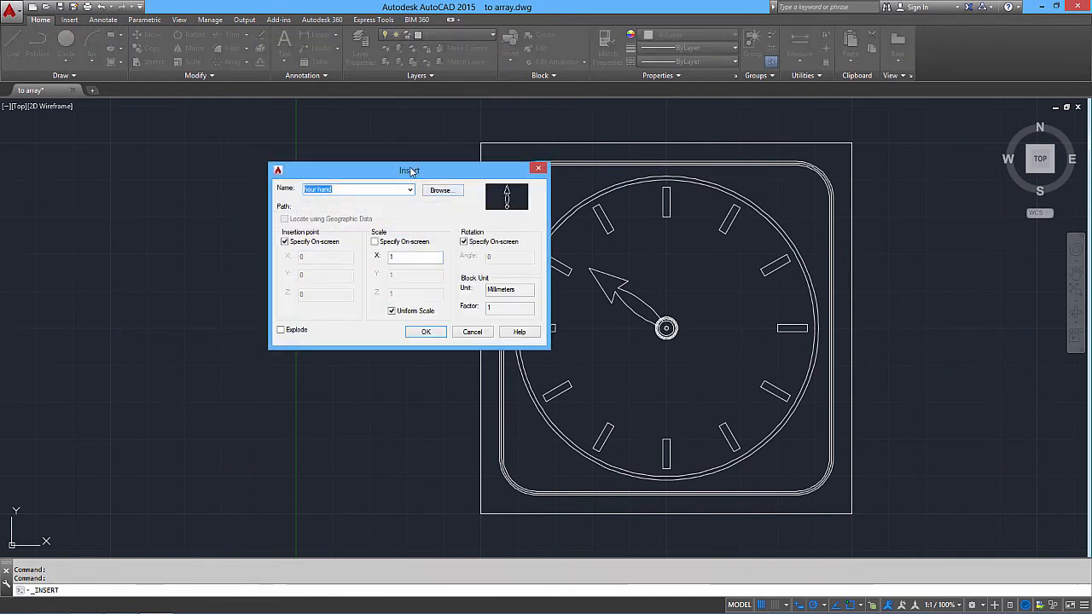
{"action": "left_click_drag", "start_coordinate": [412, 172], "coordinate": [339, 164]}
{"action": "left_click", "coordinate": [367, 182]}
{"action": "left_click", "coordinate": [363, 188]}
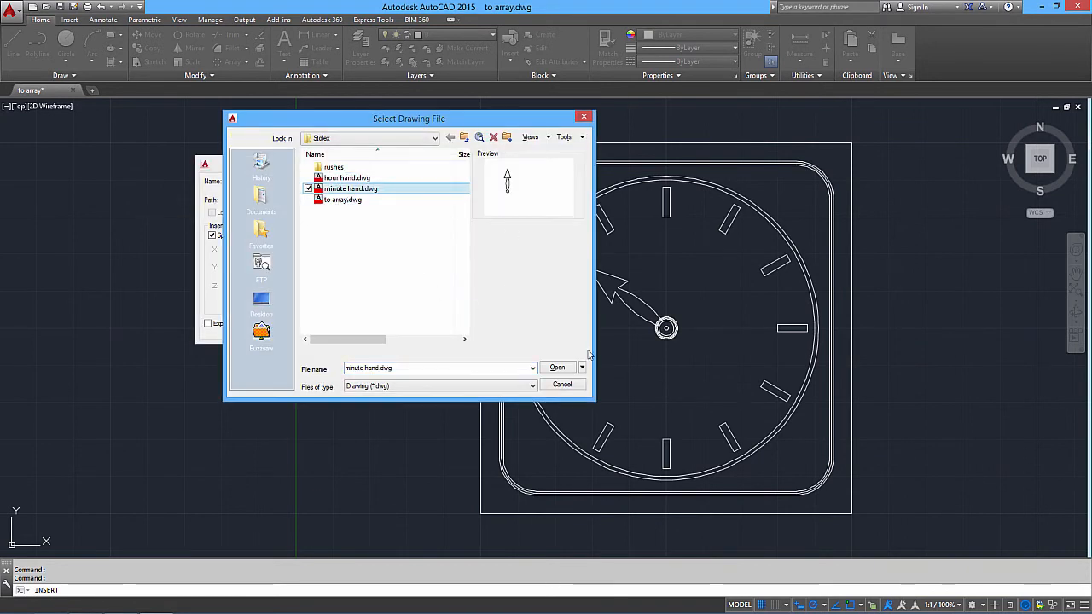
{"action": "left_click", "coordinate": [556, 368]}
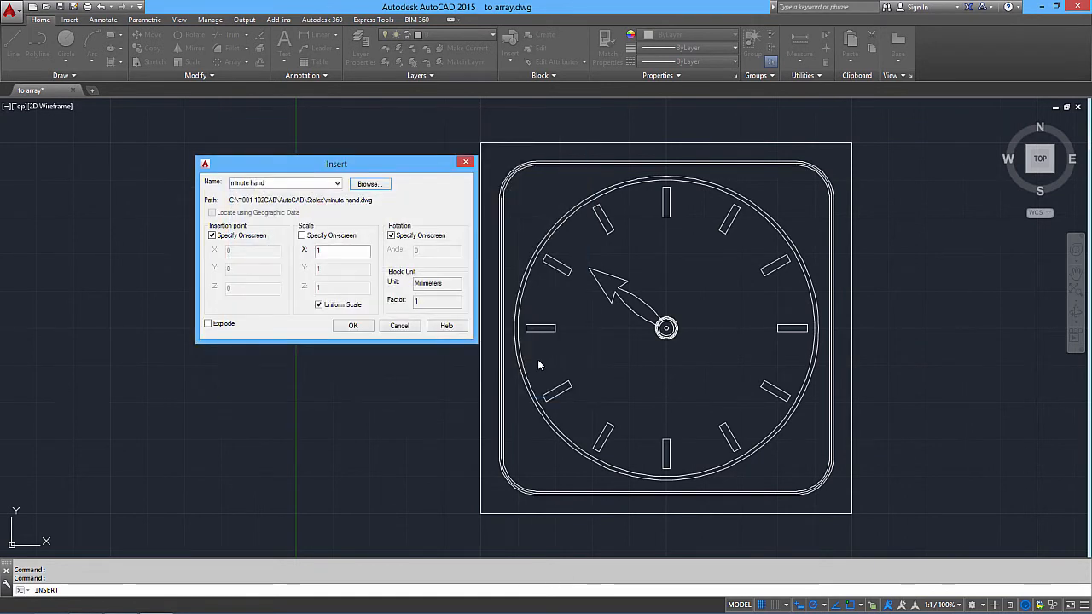
Step: Place the minute hand at the clock centre and rotate it to point at about nine o'clock
{"action": "left_click", "coordinate": [352, 327]}
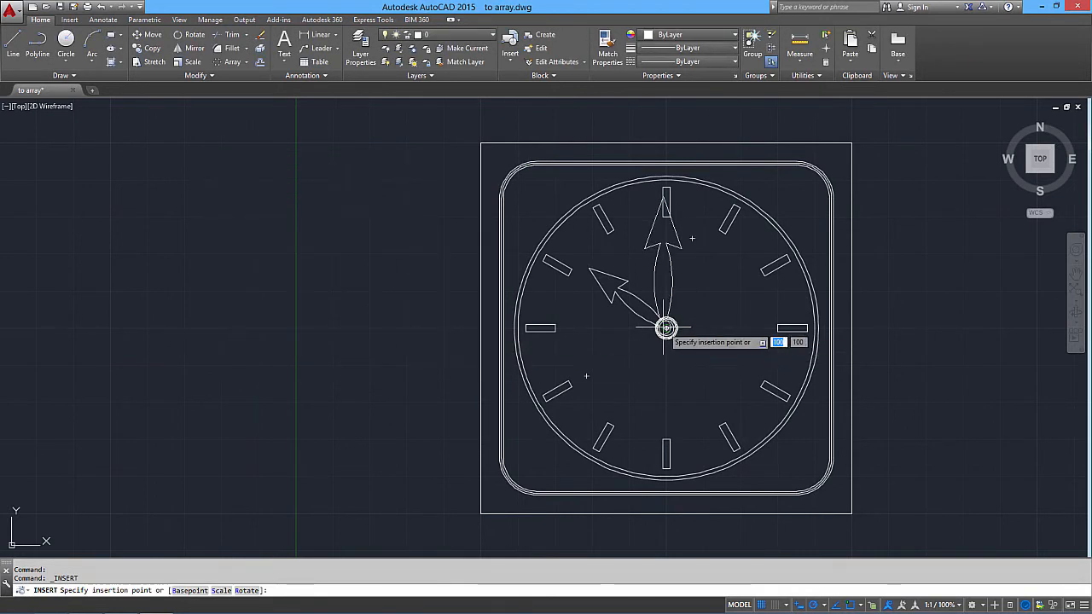
{"action": "left_click", "coordinate": [666, 327]}
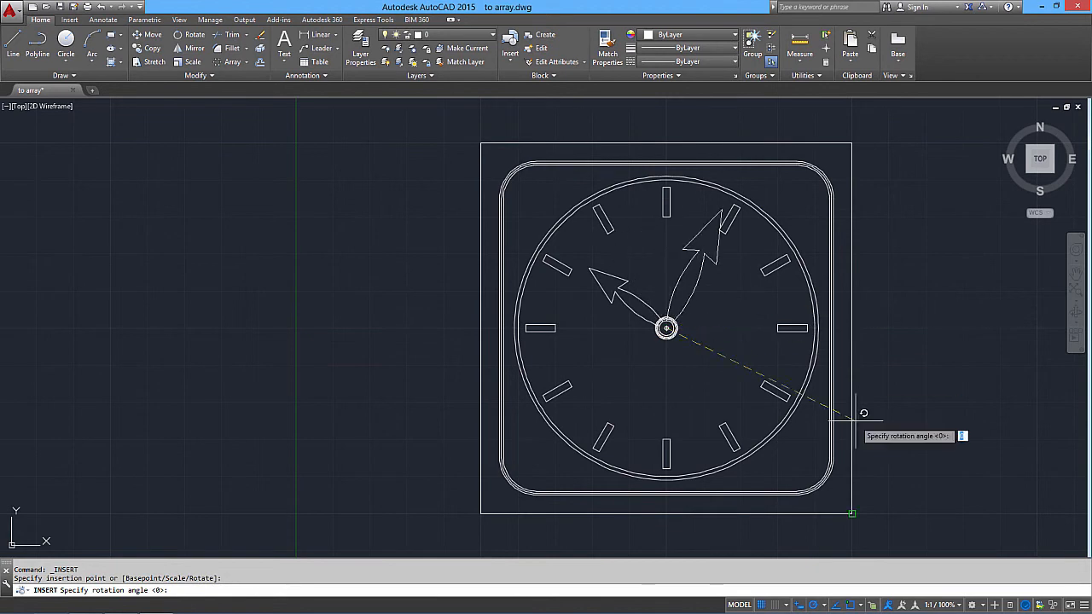
{"action": "middle_click_drag", "start_coordinate": [799, 469], "coordinate": [762, 397]}
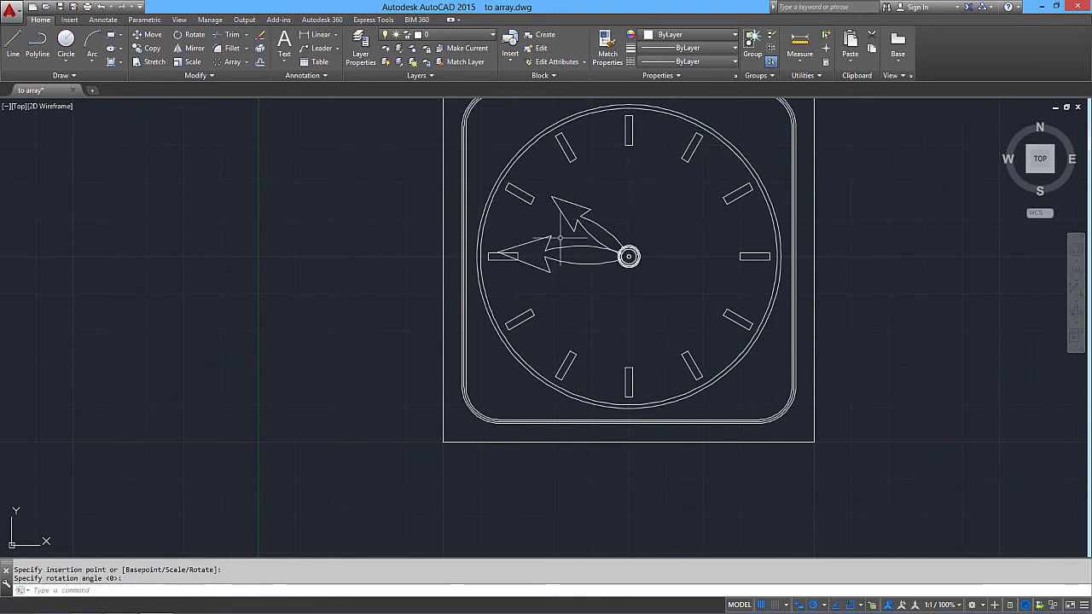
Step: Grip-rotate the hour hand about the clock centre to point about three quarters of the way from ten to eleven o'clock
{"action": "left_click", "coordinate": [557, 201]}
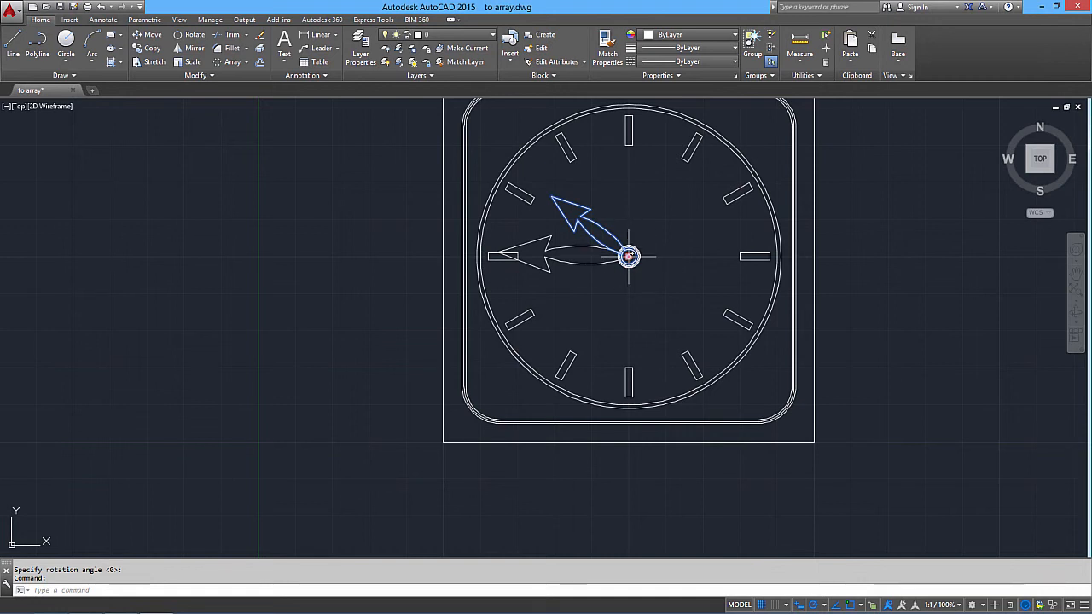
{"action": "scroll", "coordinate": [629, 255], "scroll_direction": "up", "scroll_amount": 8}
{"action": "scroll", "coordinate": [631, 240], "scroll_direction": "down", "scroll_amount": 6}
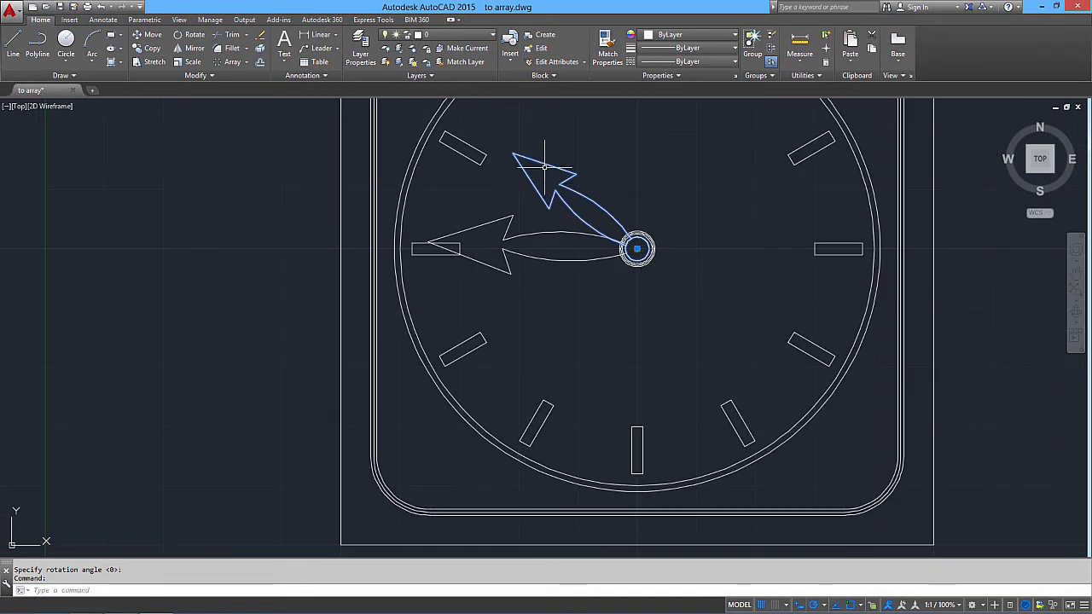
{"action": "left_click", "coordinate": [638, 248]}
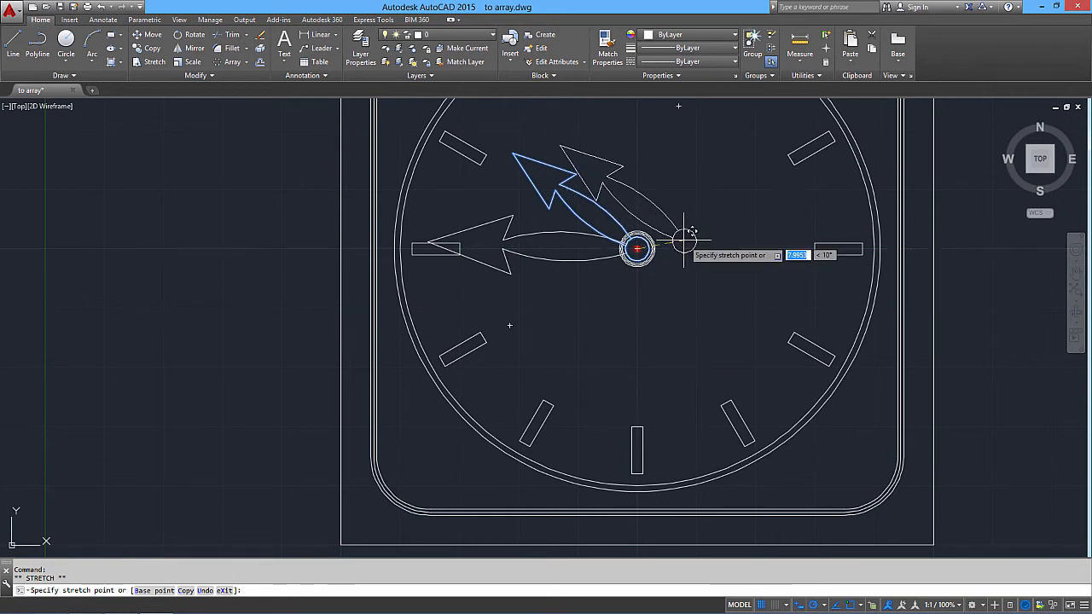
{"action": "key", "text": "space"}
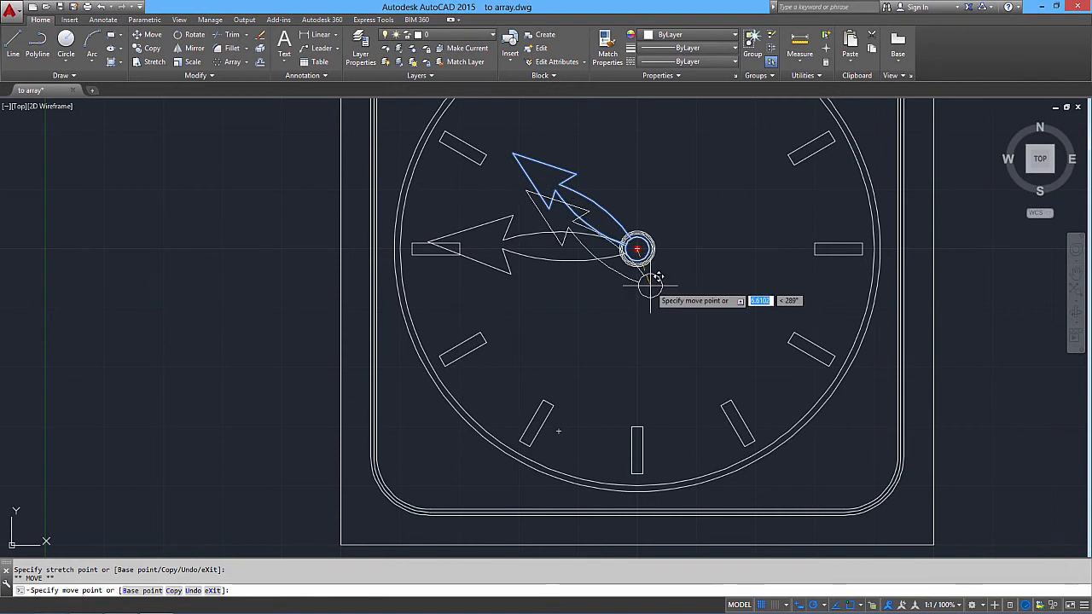
{"action": "key", "text": "space"}
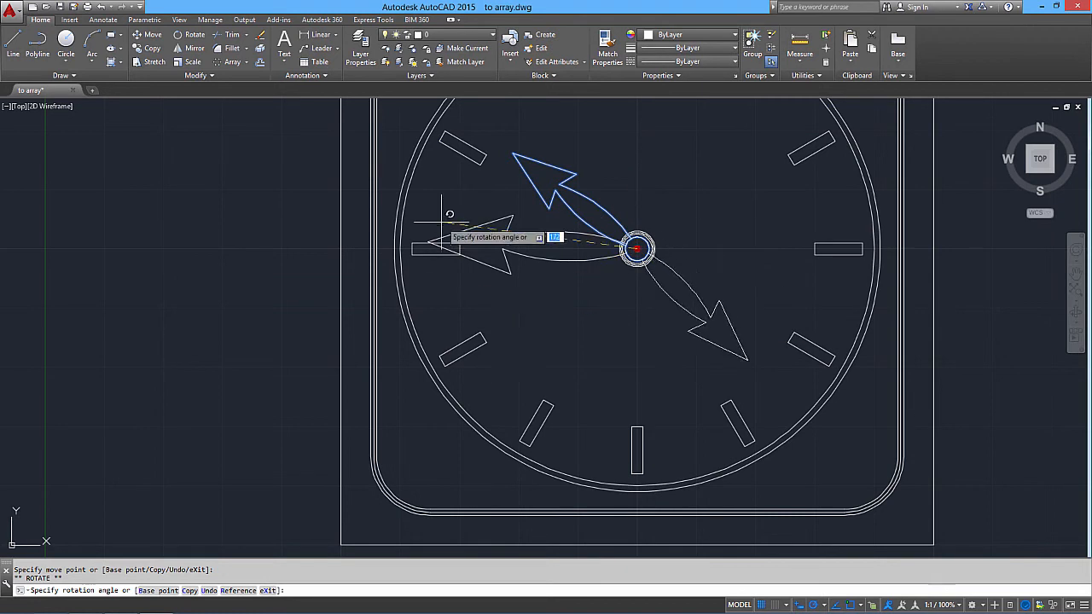
{"action": "middle_click_drag", "start_coordinate": [696, 313], "coordinate": [698, 391]}
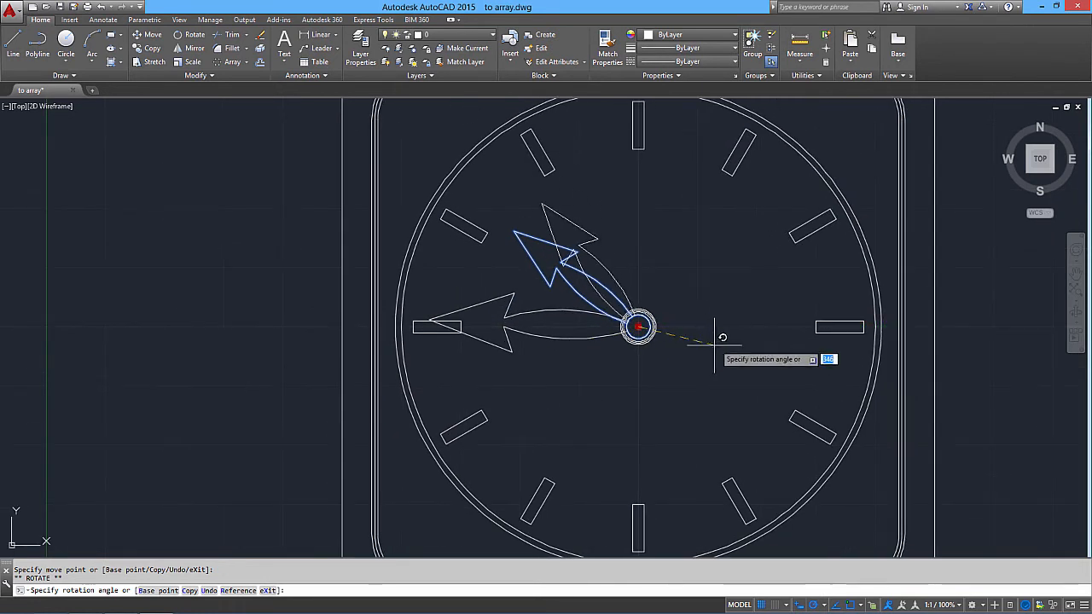
{"action": "left_click", "coordinate": [958, 407]}
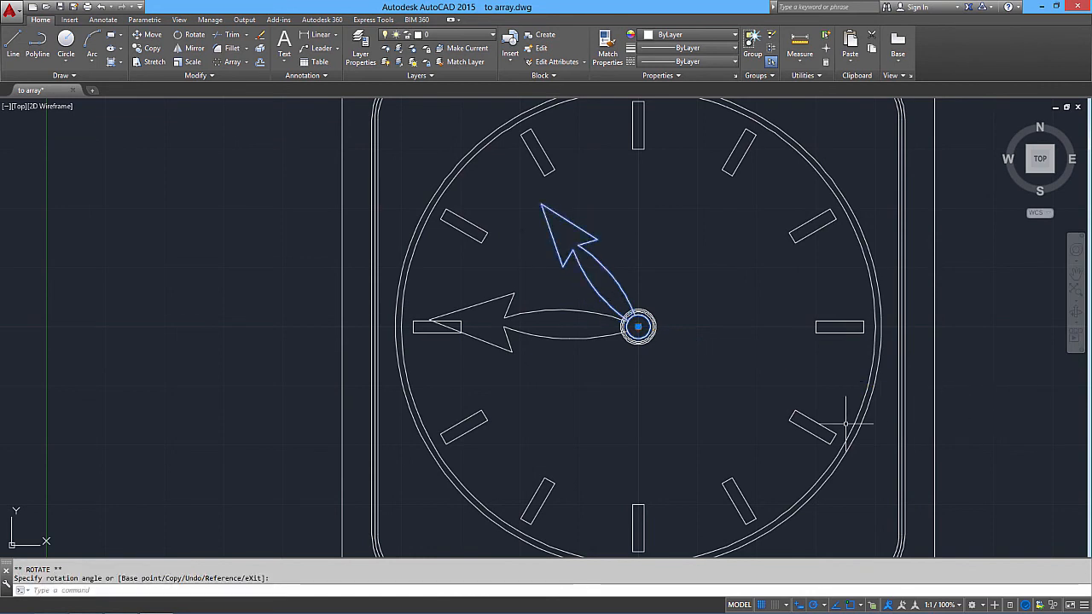
{"action": "key", "text": "Escape"}
{"action": "mouse_move", "coordinate": [721, 325]}
{"action": "middle_mouse_down"}
{"action": "mouse_move", "coordinate": [680, 289]}
{"action": "mouse_move", "coordinate": [656, 298]}
{"action": "middle_mouse_up"}
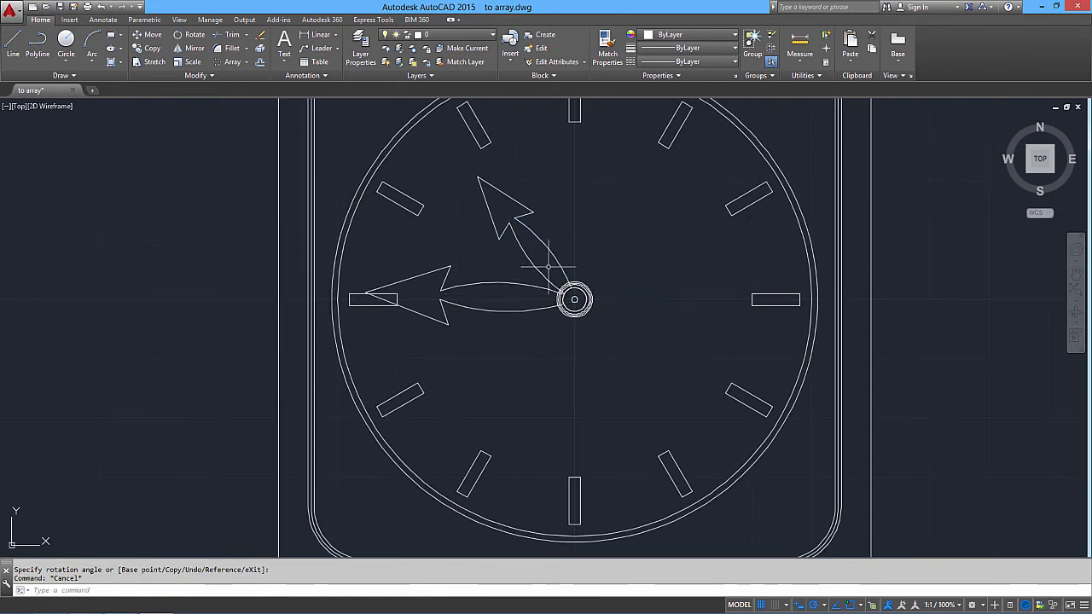
{"action": "scroll", "coordinate": [534, 264], "scroll_direction": "down", "scroll_amount": 2}
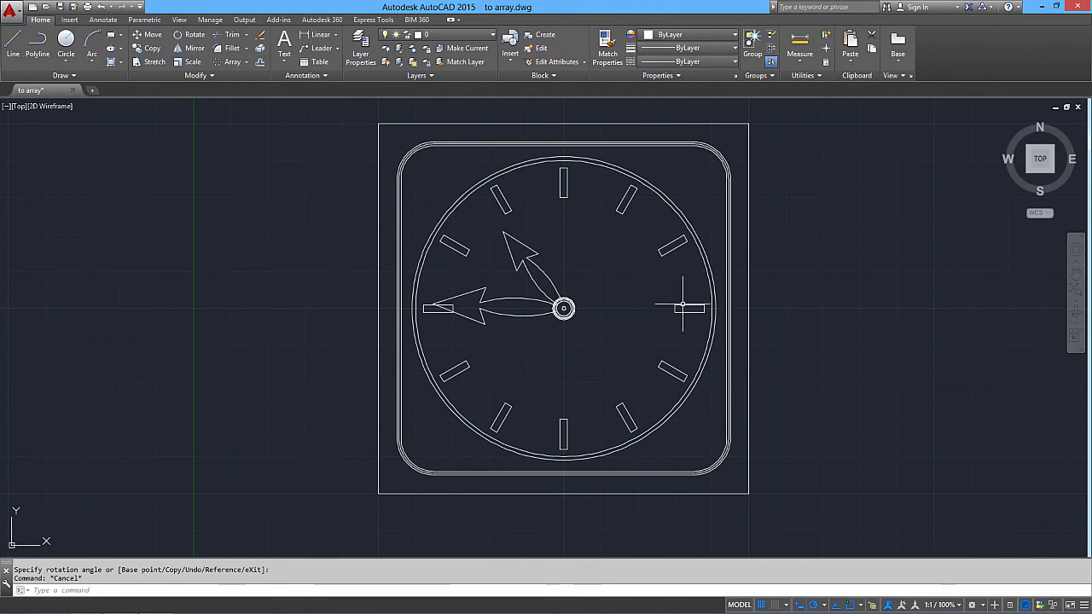
{"action": "left_click", "coordinate": [683, 309]}
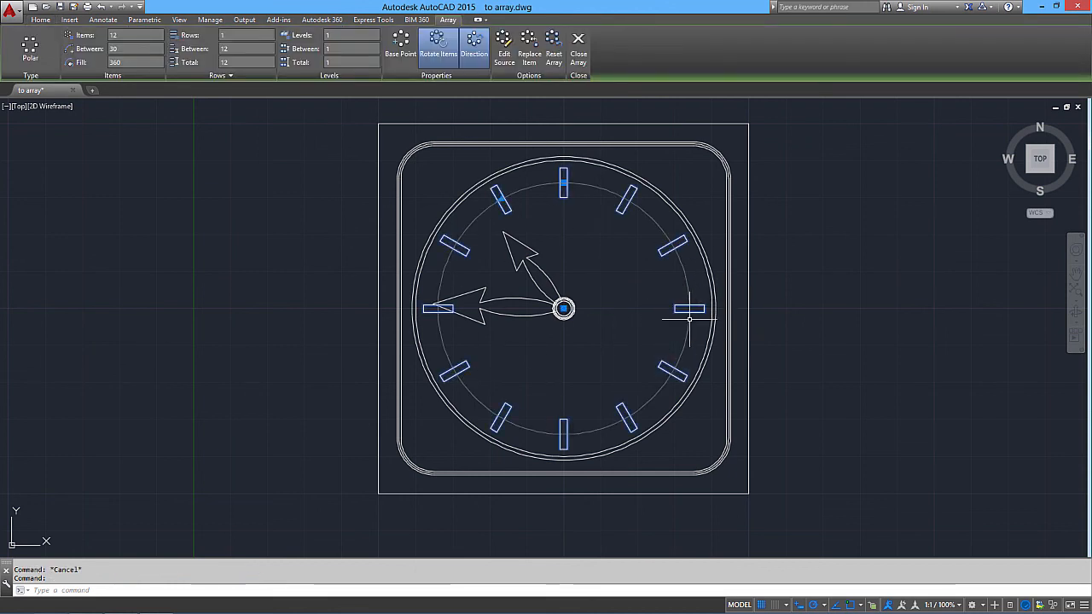
{"action": "key", "text": "Escape"}
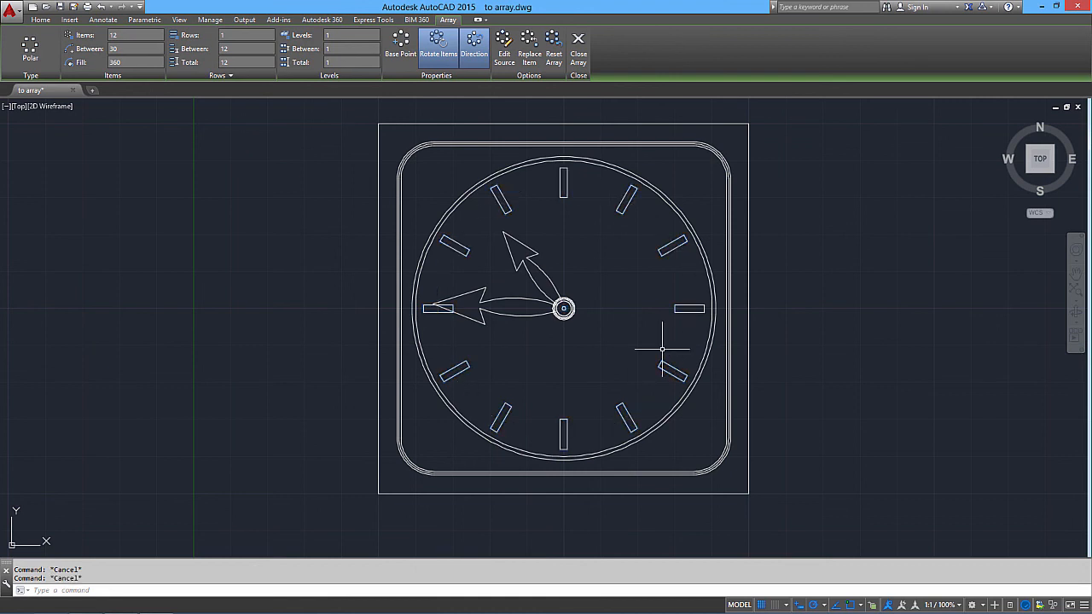